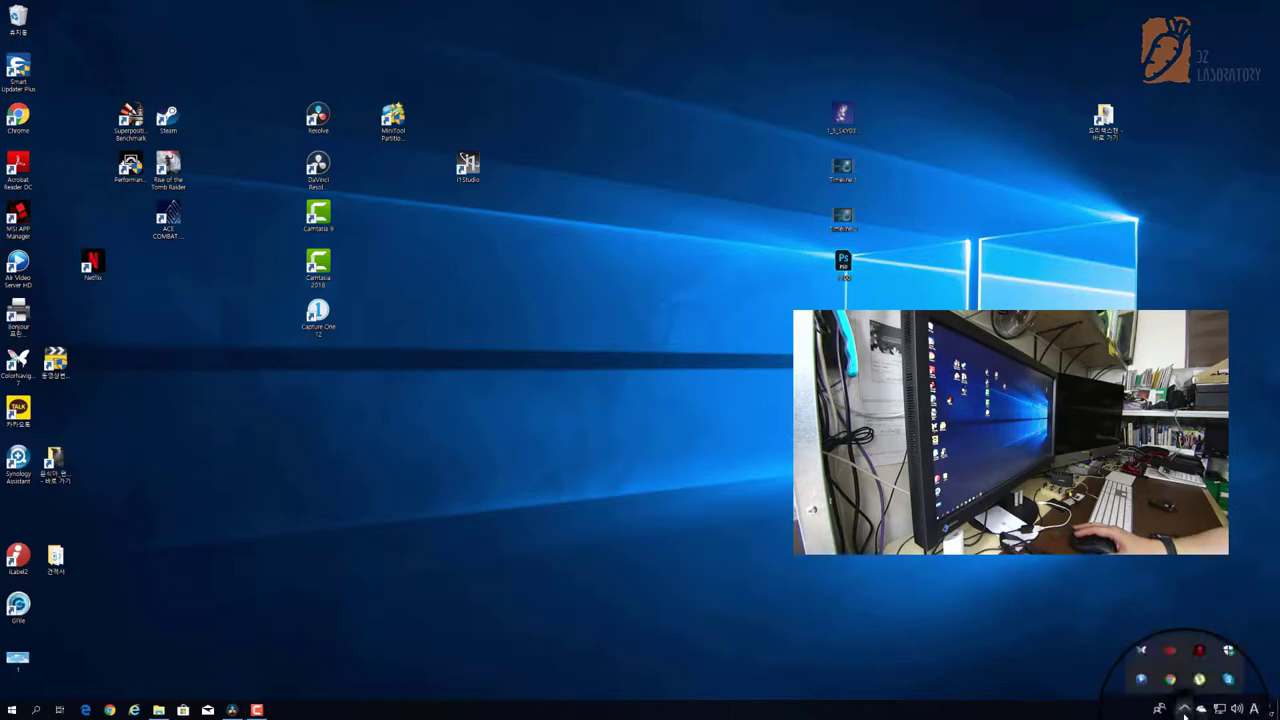
Step: Open ColorNavigator 7 and select the CAL2 color mode after viewing the sRGB and Adobe RGB modes
right_click(1156, 670)
left_click(1200, 690)
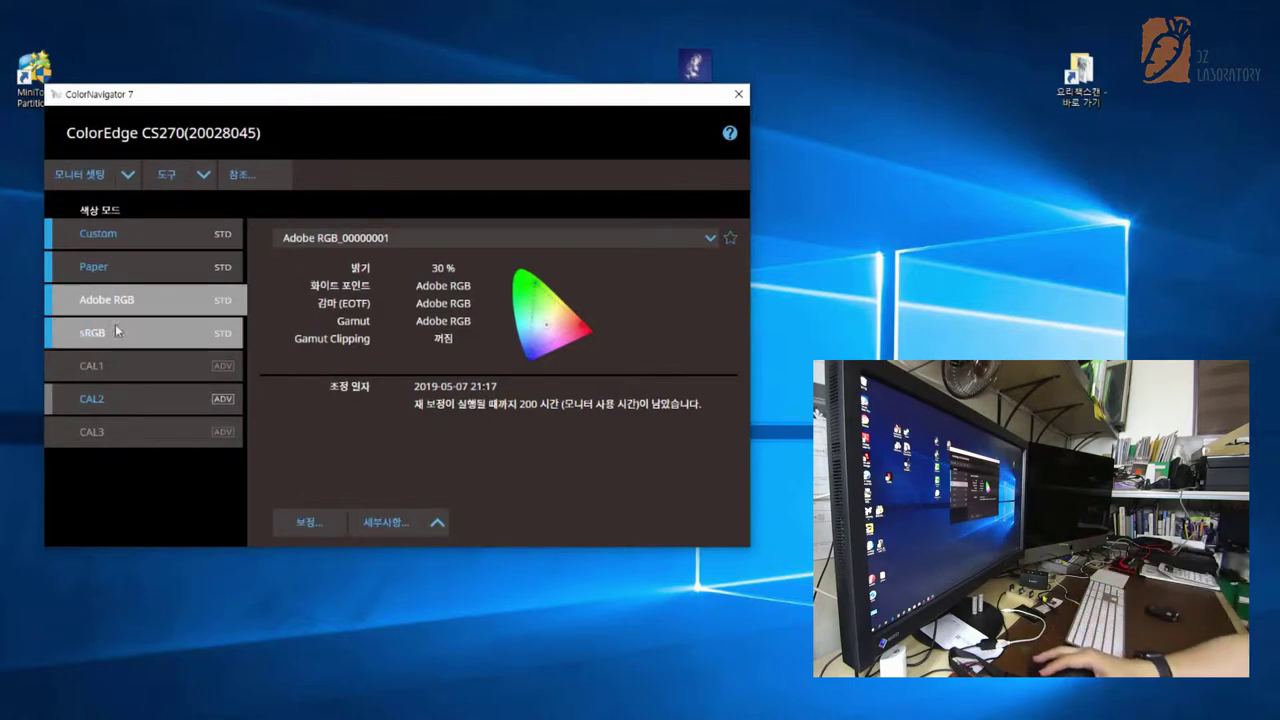
left_click(150, 332)
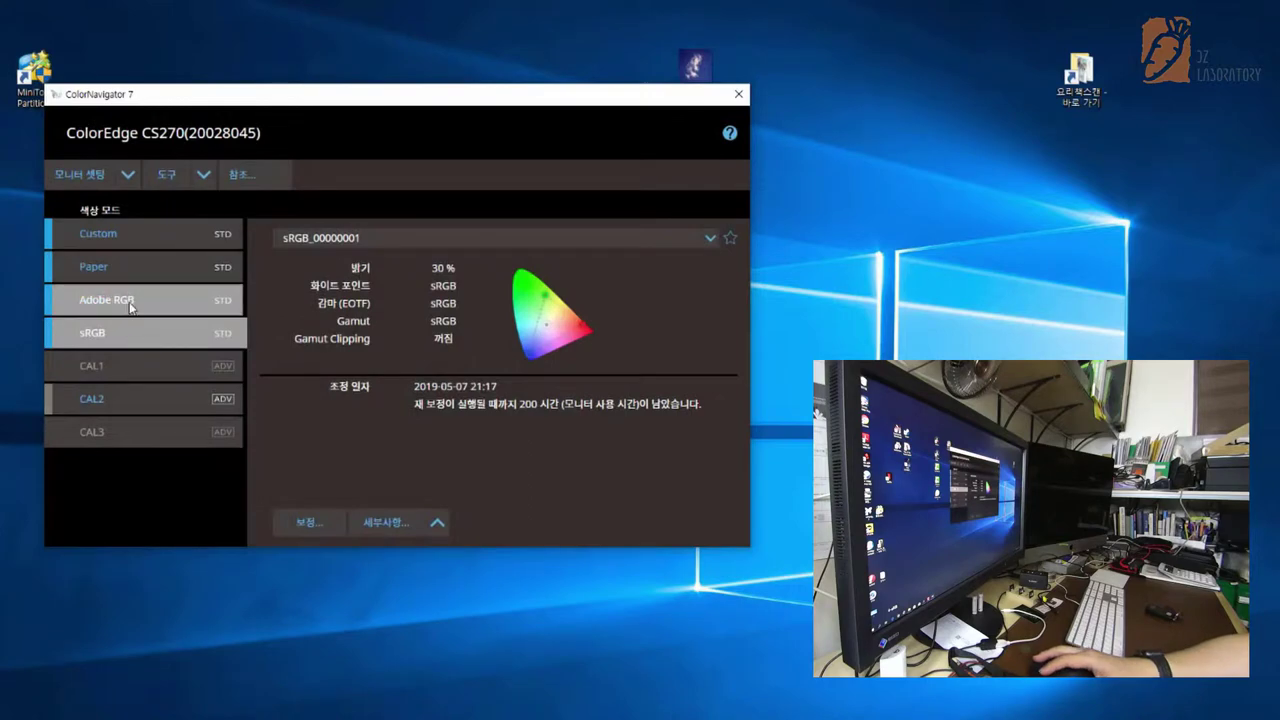
left_click(130, 305)
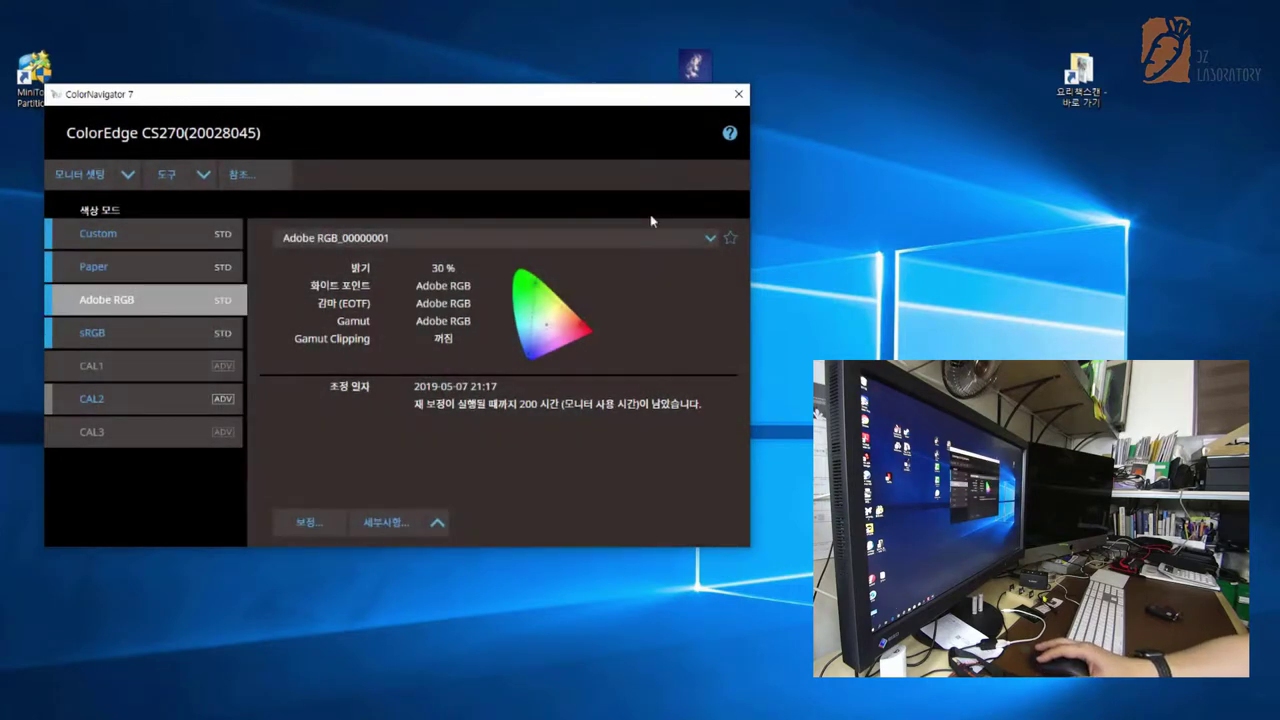
left_click(125, 408)
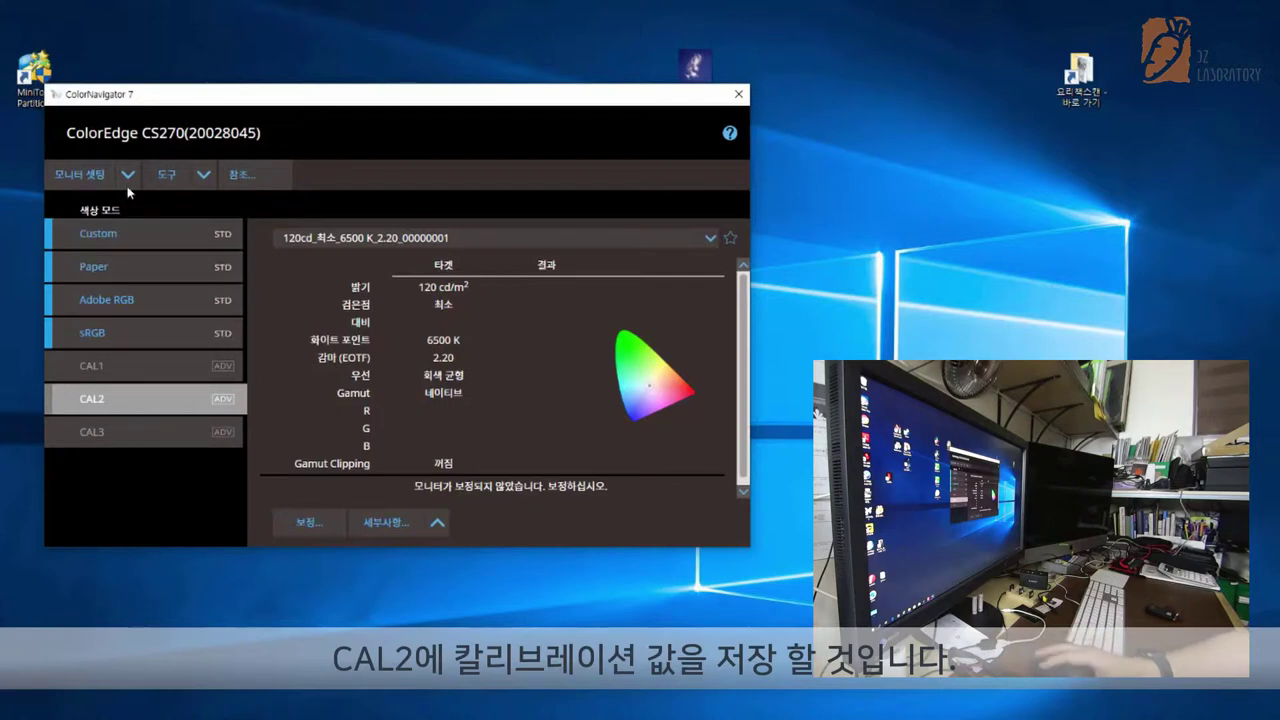
Step: Start a new calibration target in the monitor's target management and name it 모니터네이티브
left_click(78, 177)
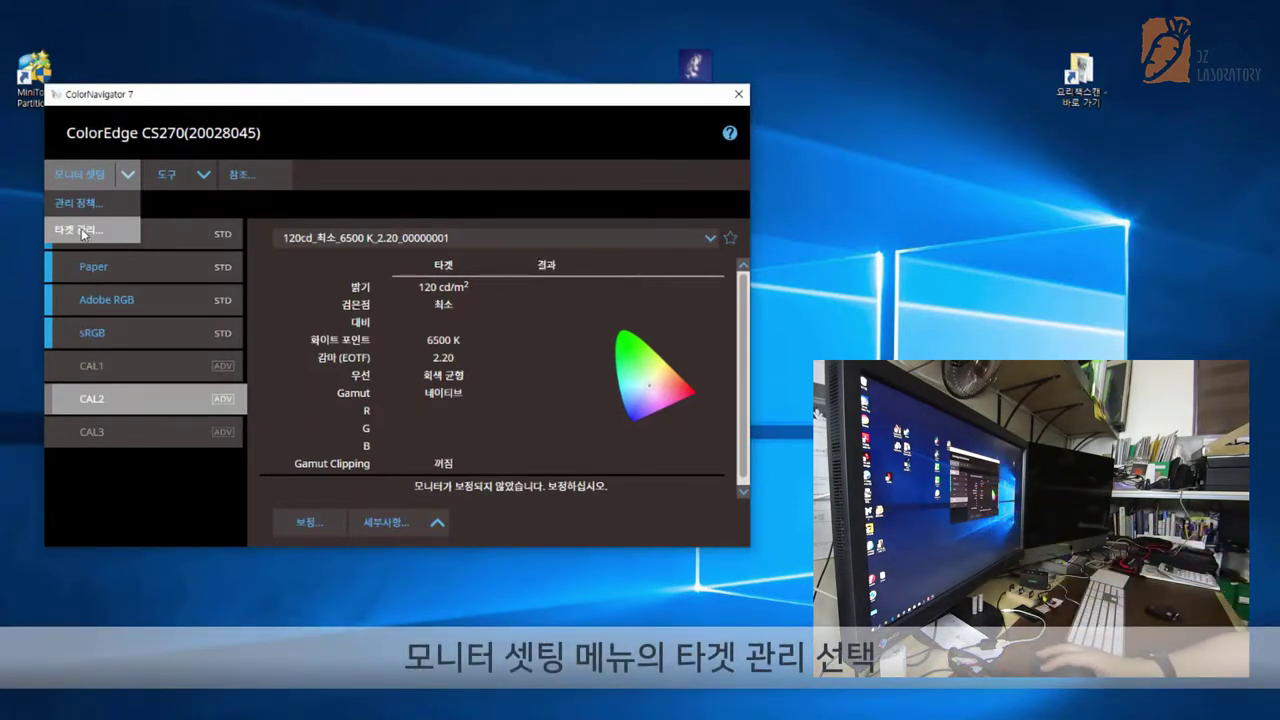
left_click(84, 234)
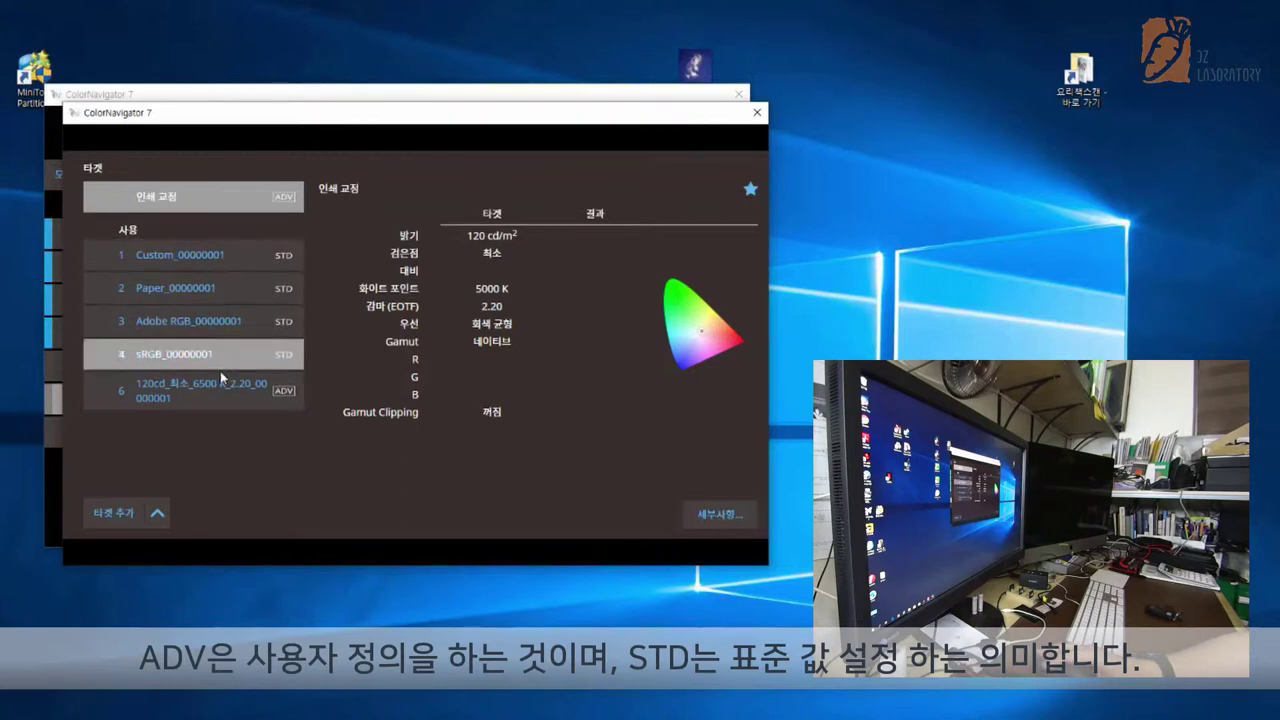
left_click(115, 513)
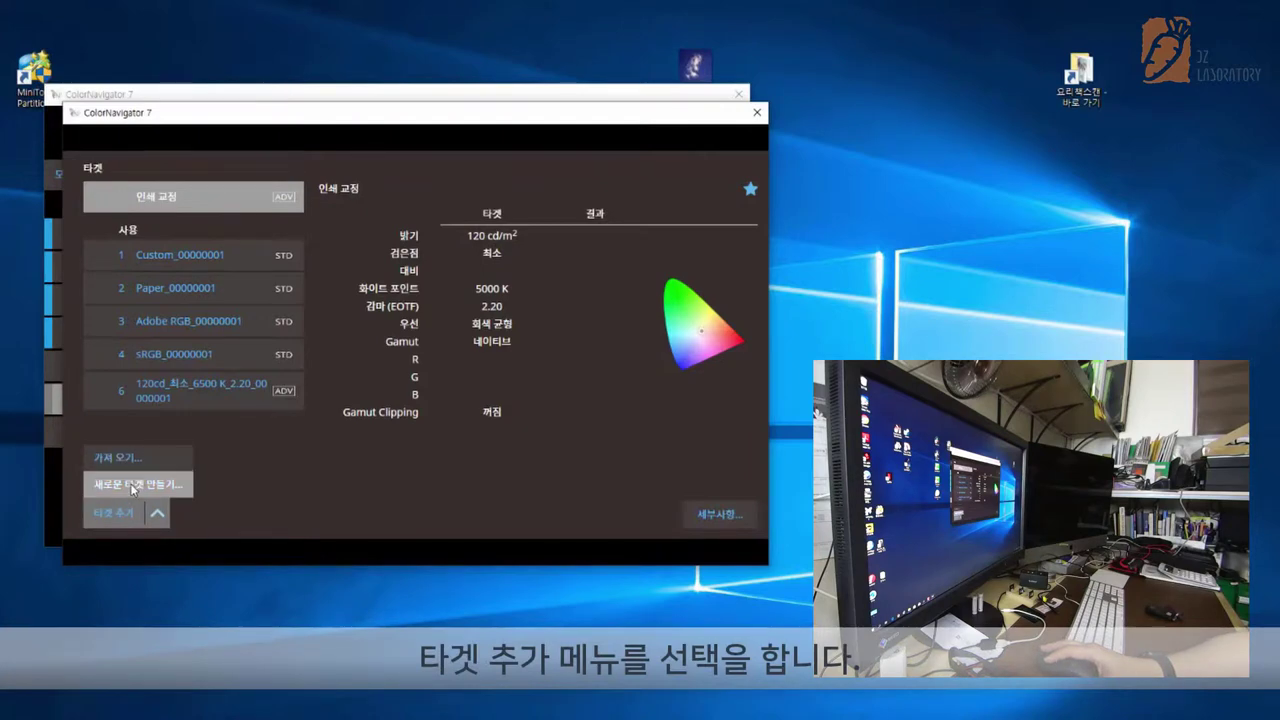
left_click(133, 485)
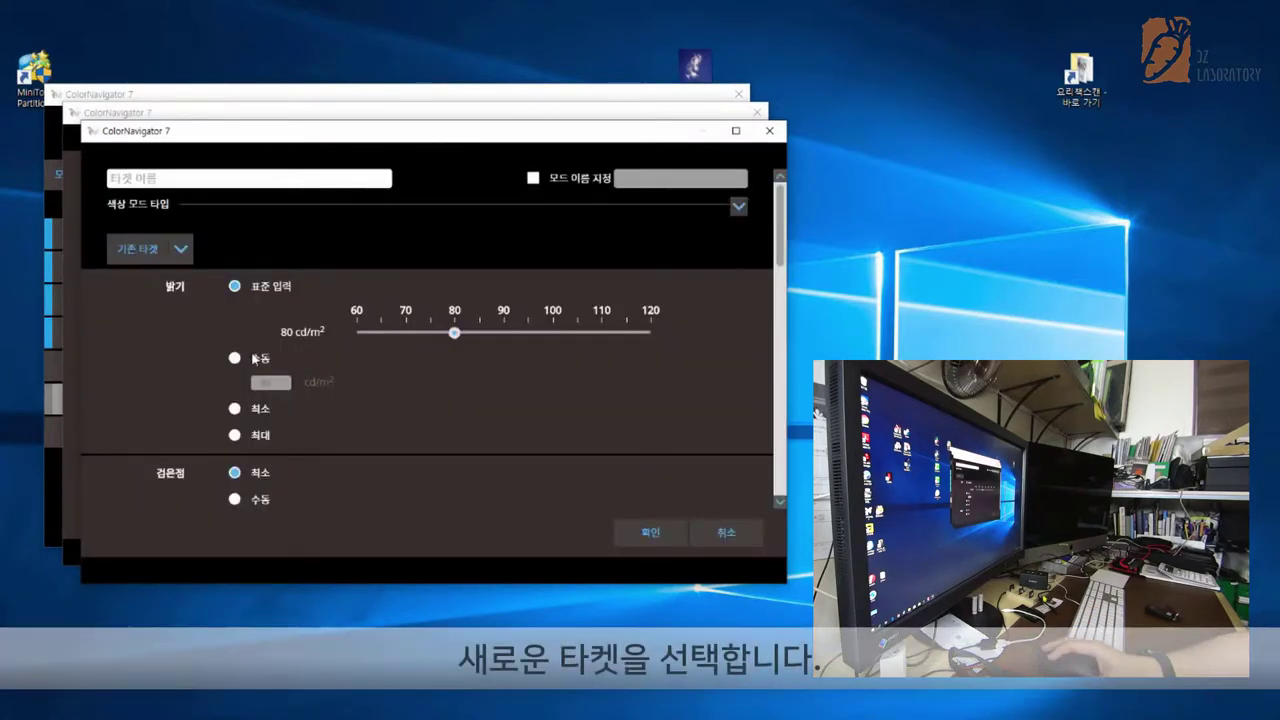
left_click(214, 179)
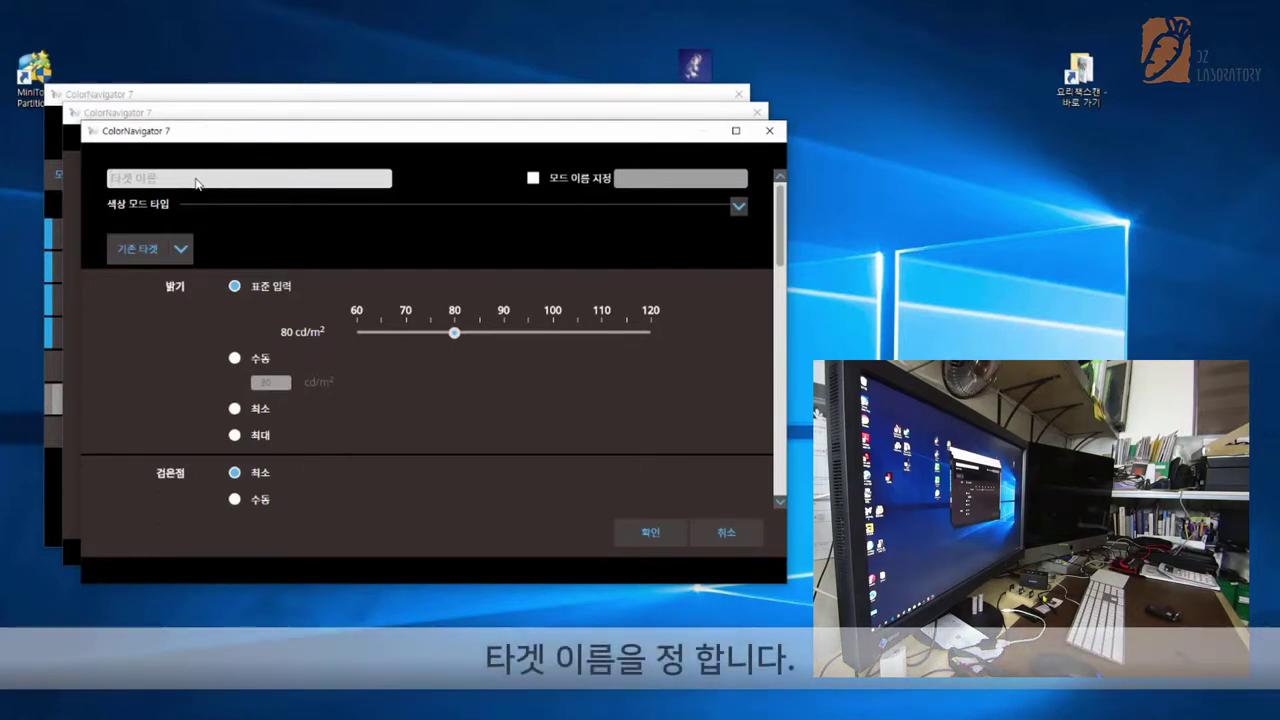
type("ㅁㅗ니")
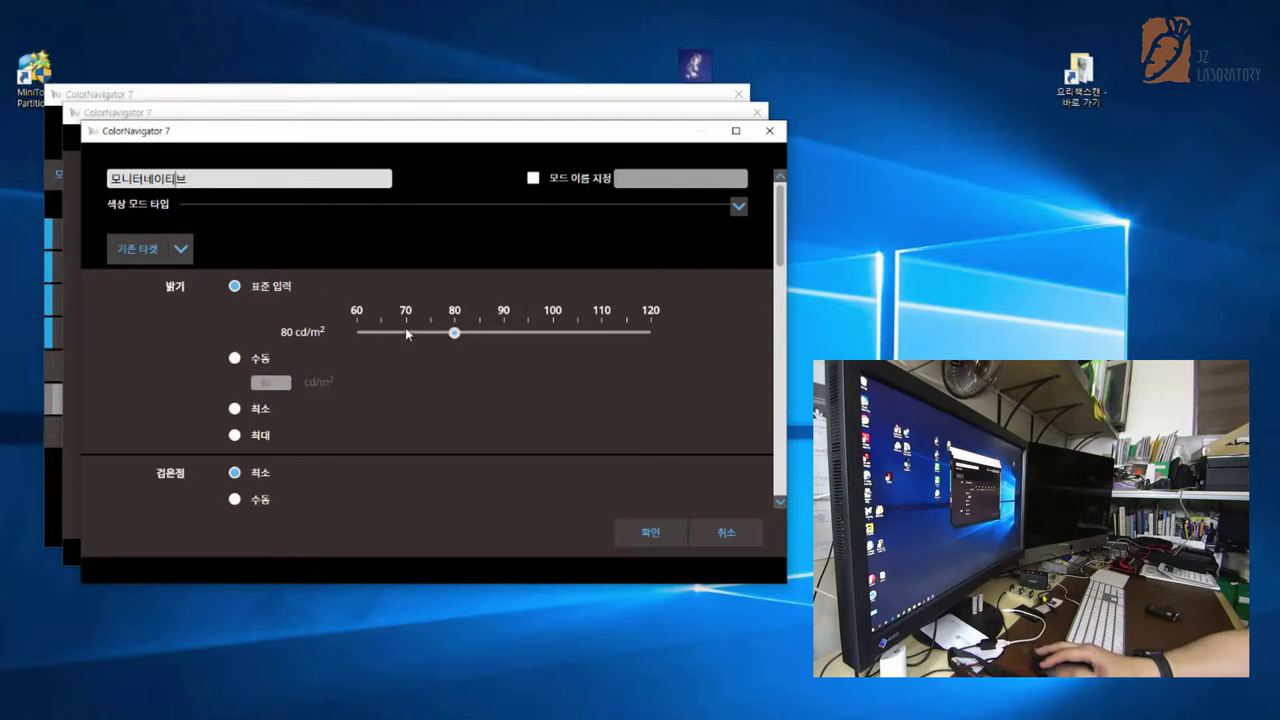
Step: Set the new target's brightness (밝기) to 120 cd/m² using the standard input option
left_click(647, 331)
left_click_drag(648, 338, 651, 336)
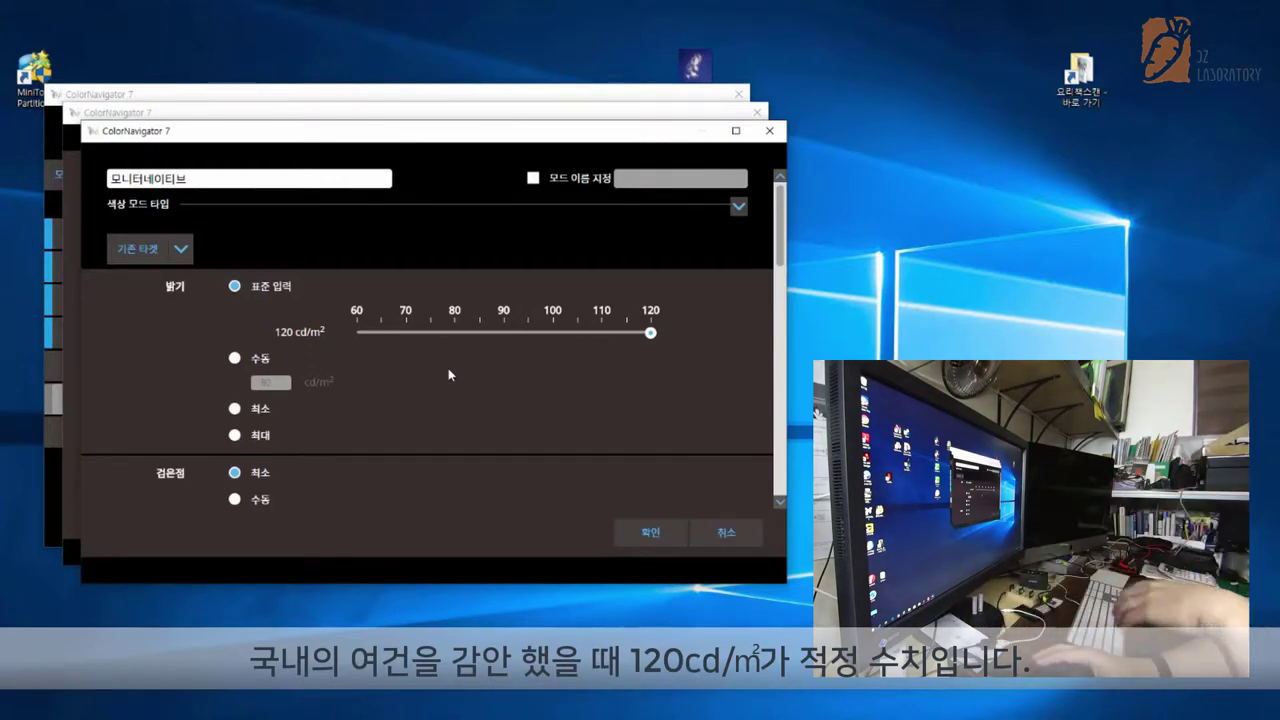
scroll(475, 355, "down", 1)
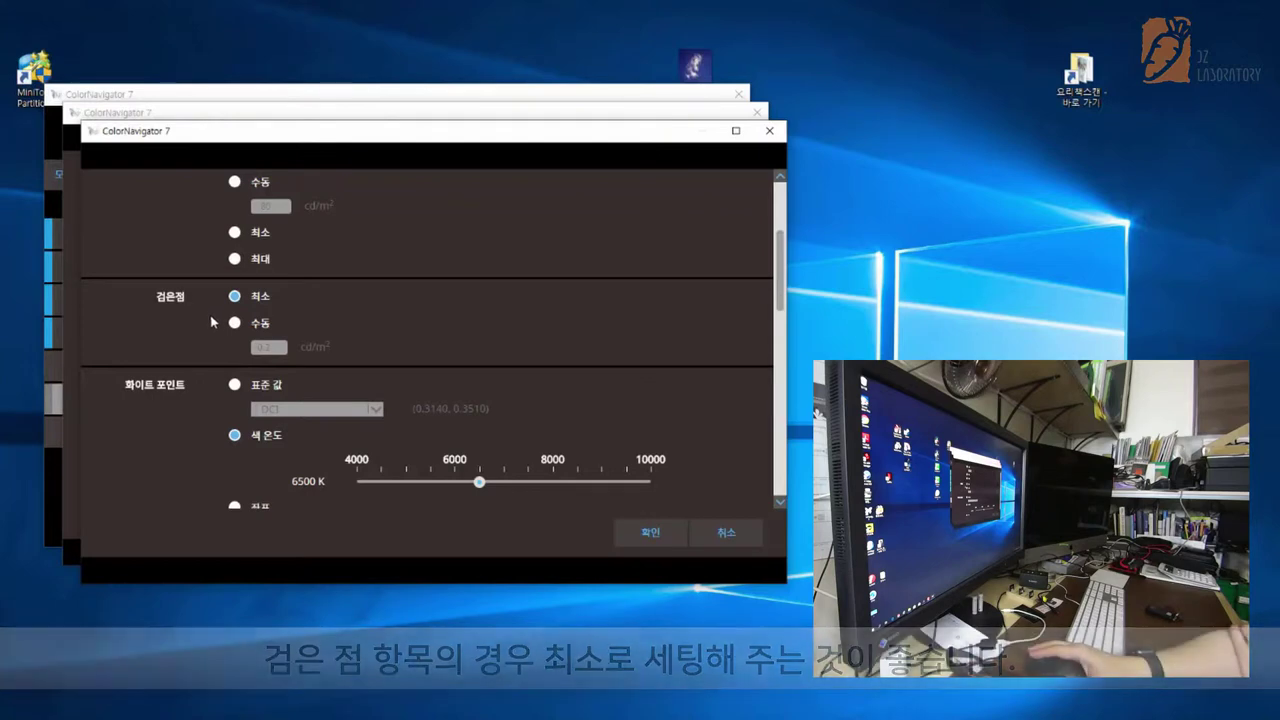
scroll(209, 311, "down", 2)
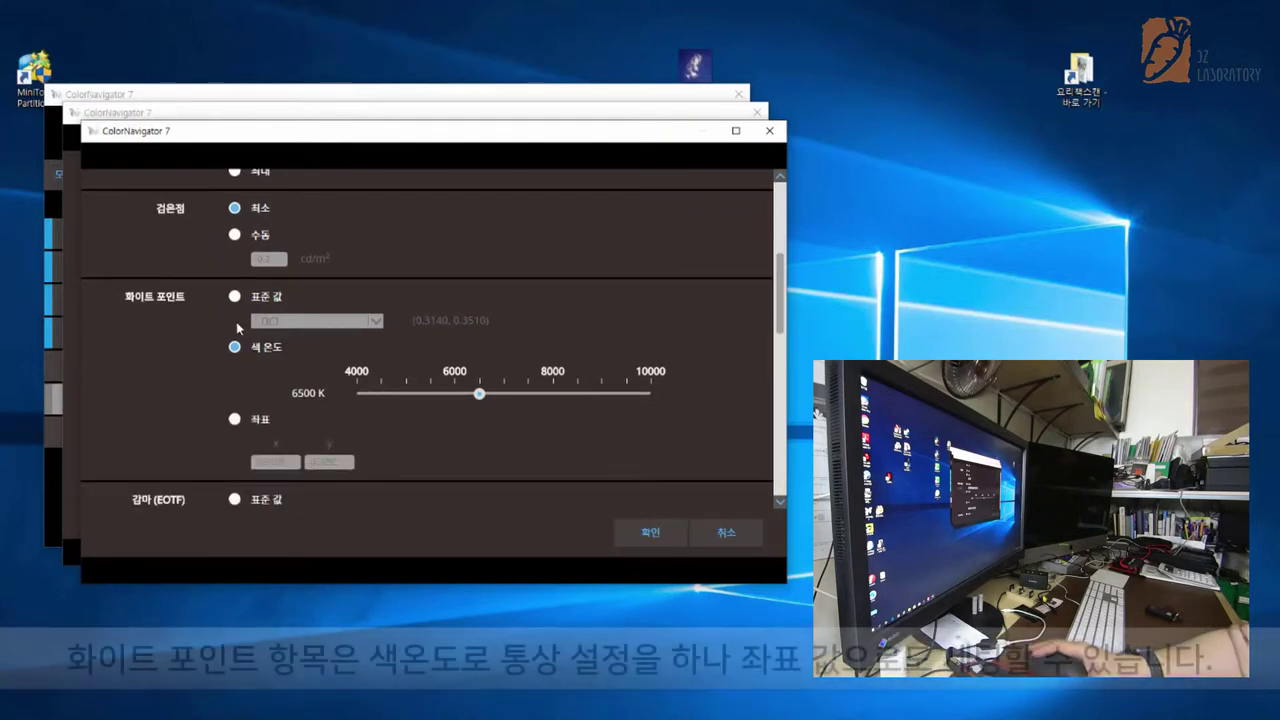
Step: Try the D65, D50 and DCI standard values for the white point, and return it to the 6500 K color temperature option
scroll(197, 318, "down", 1)
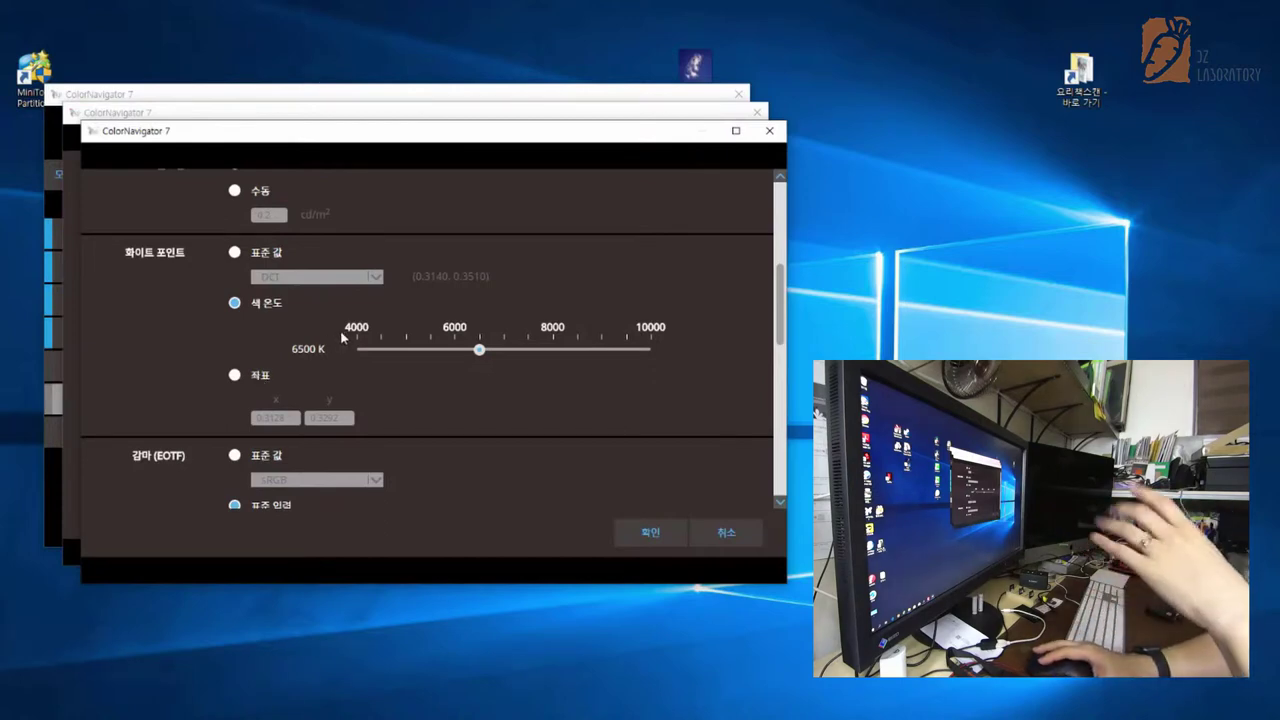
left_click(236, 253)
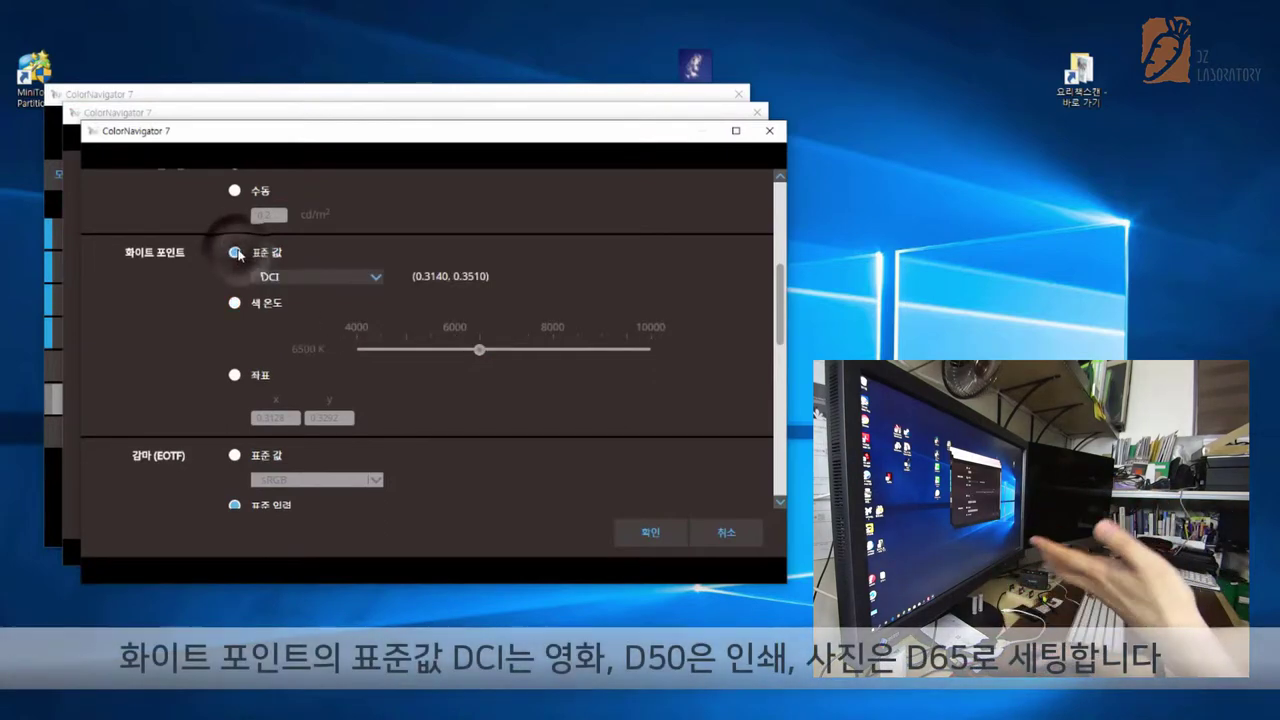
left_click(298, 277)
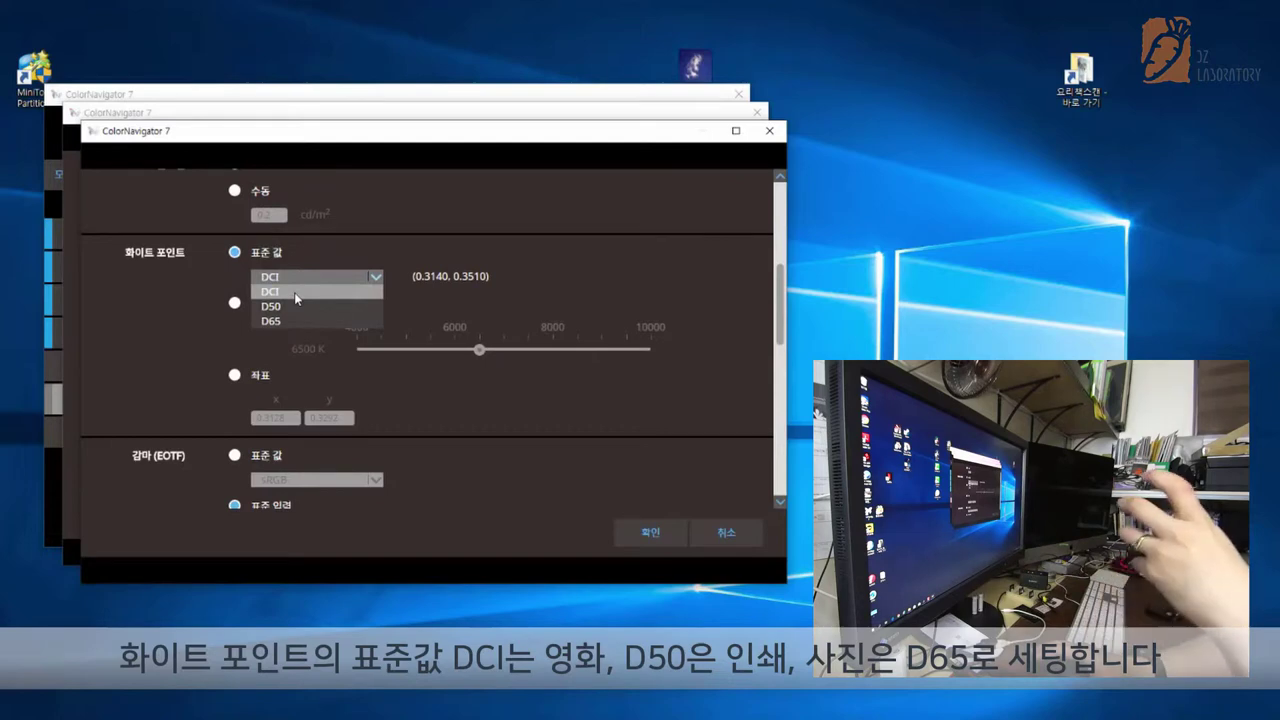
scroll(294, 292, "up", 1)
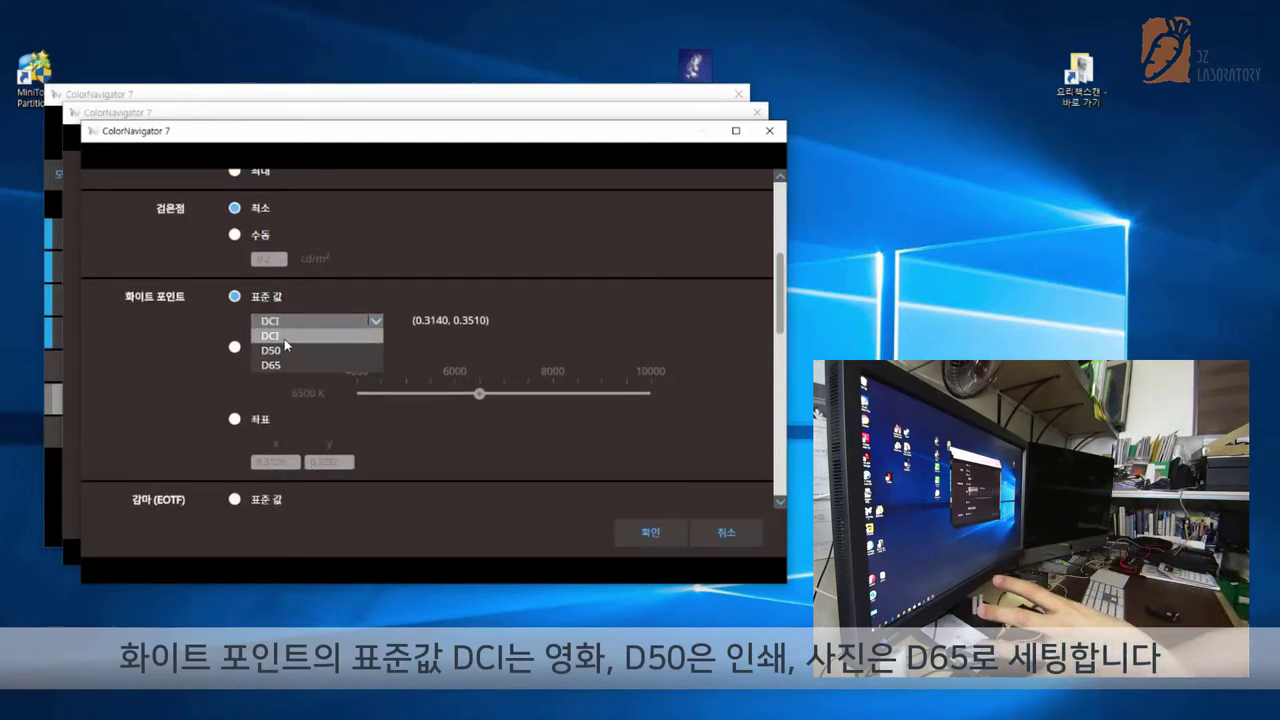
scroll(285, 345, "down", 1)
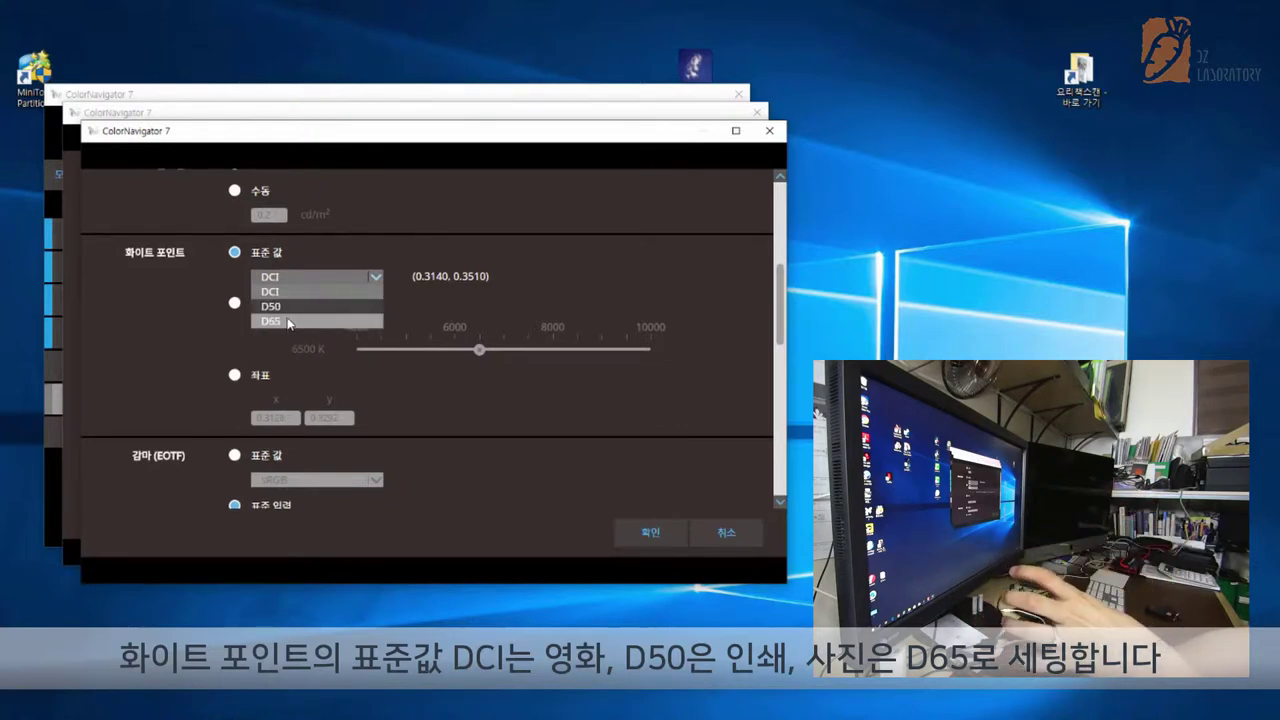
left_click(288, 322)
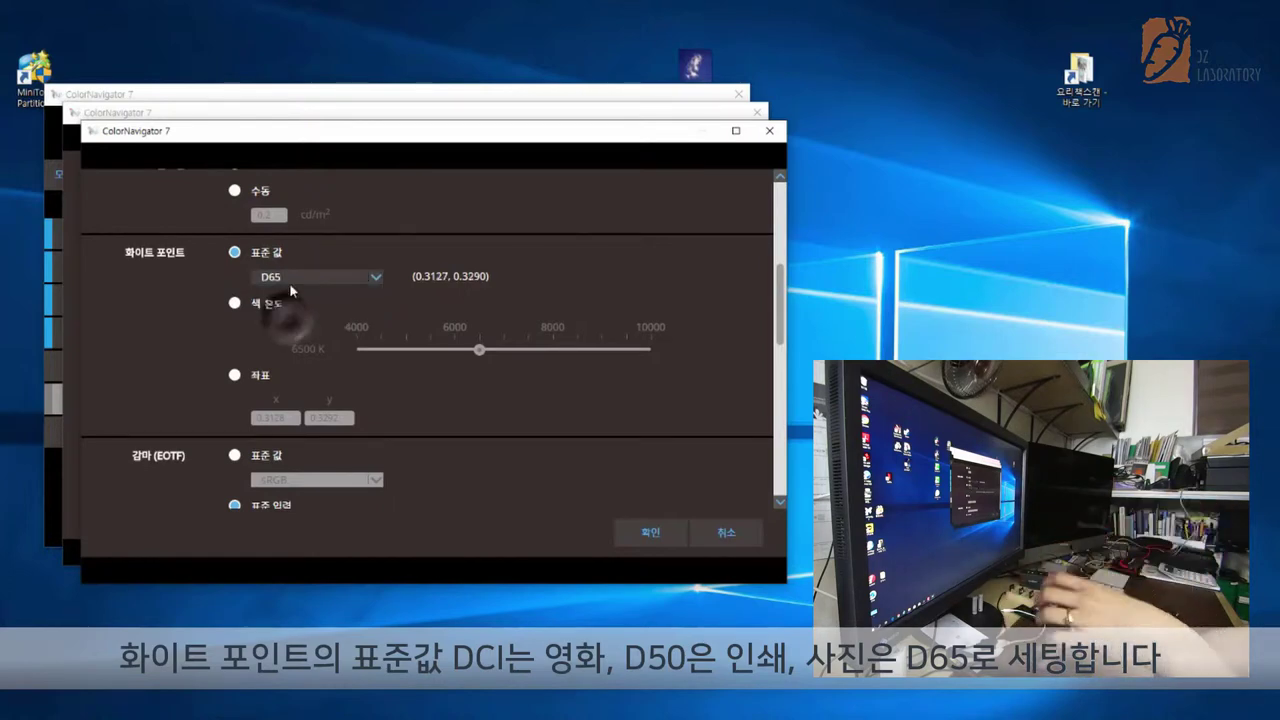
left_click(293, 280)
left_click(294, 306)
left_click(297, 285)
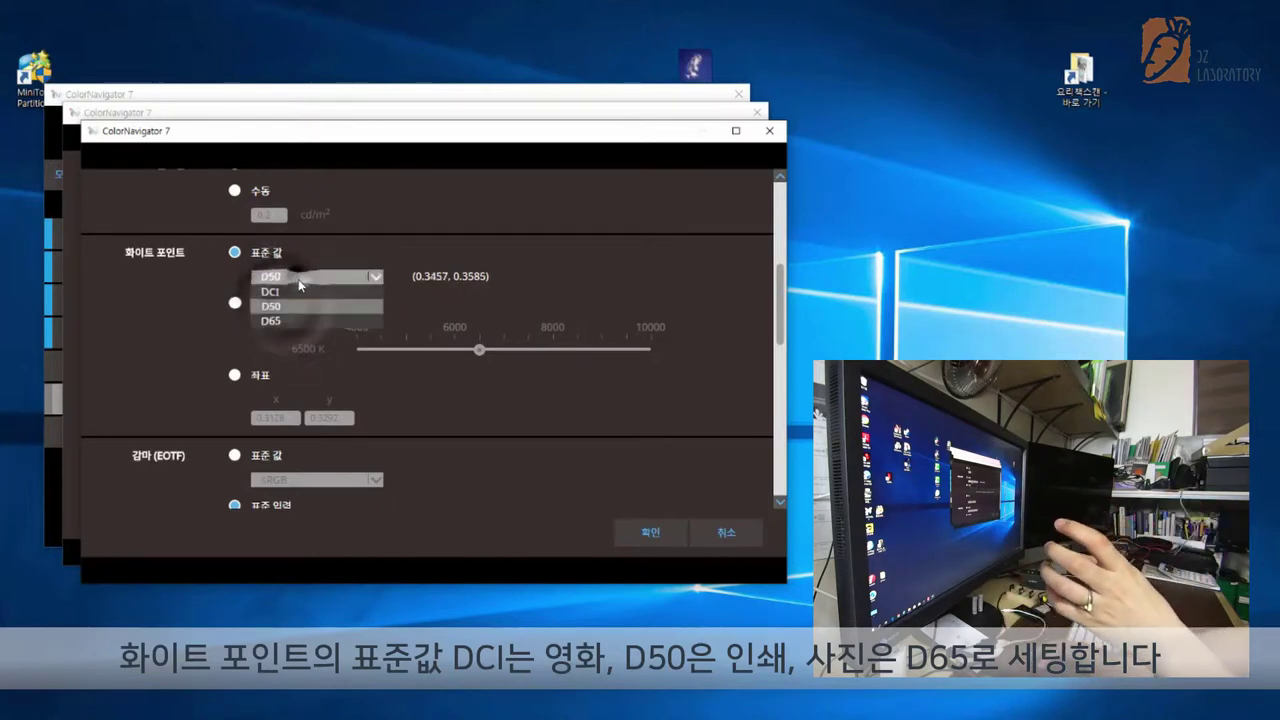
left_click(294, 290)
left_click(234, 302)
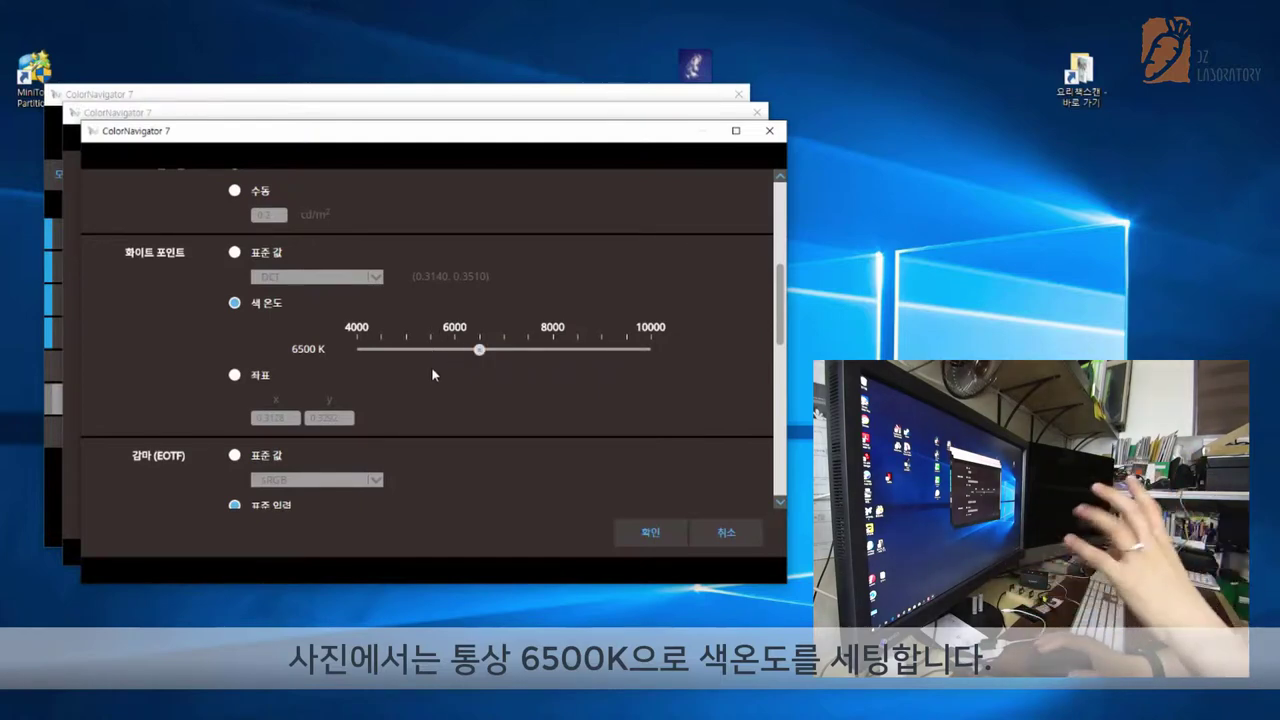
Step: Try the EBU (2.35) and sRGB standard values for the gamma (EOTF), and return it to the standard input of 2.20
scroll(440, 364, "down", 1)
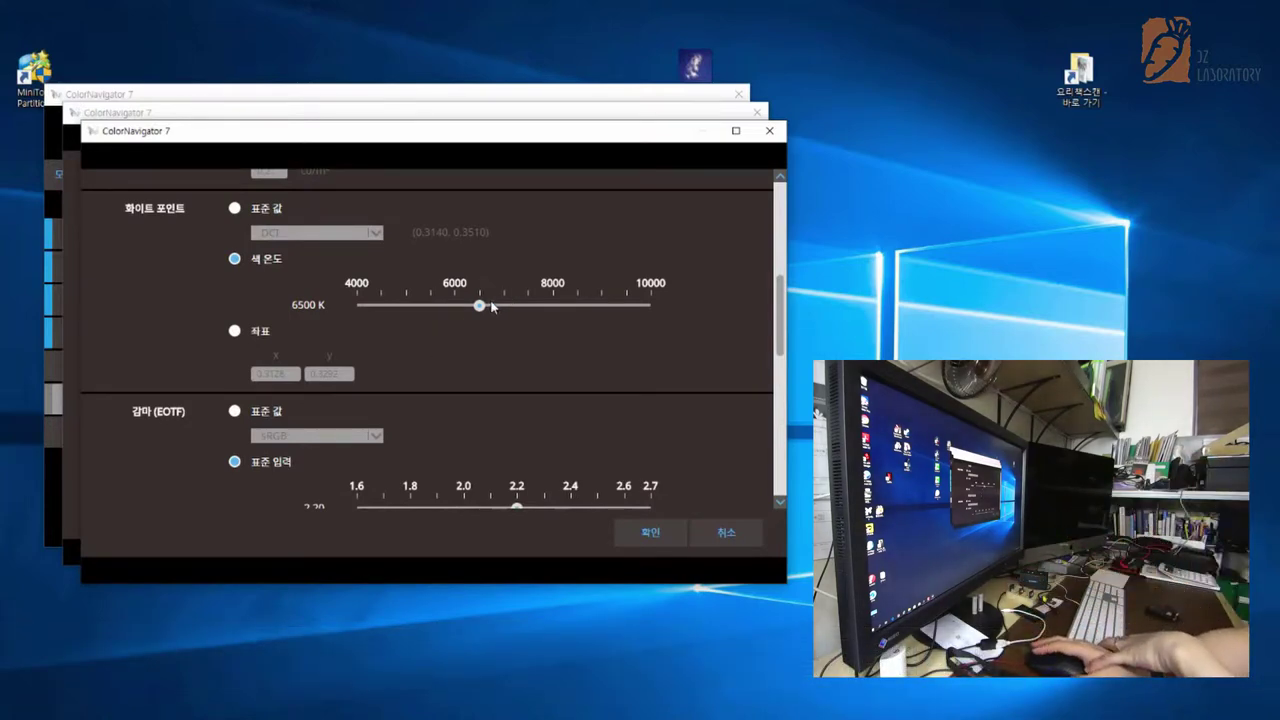
scroll(470, 306, "down", 1)
scroll(439, 318, "down", 2)
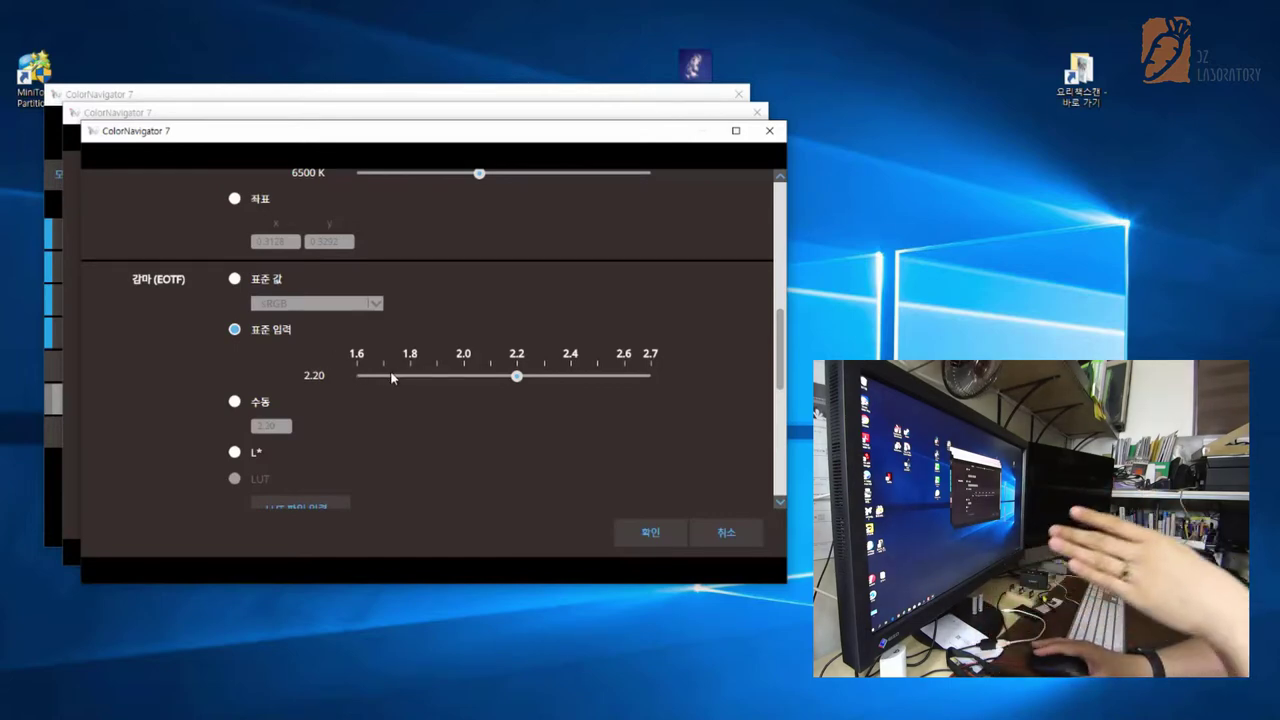
scroll(388, 374, "down", 1)
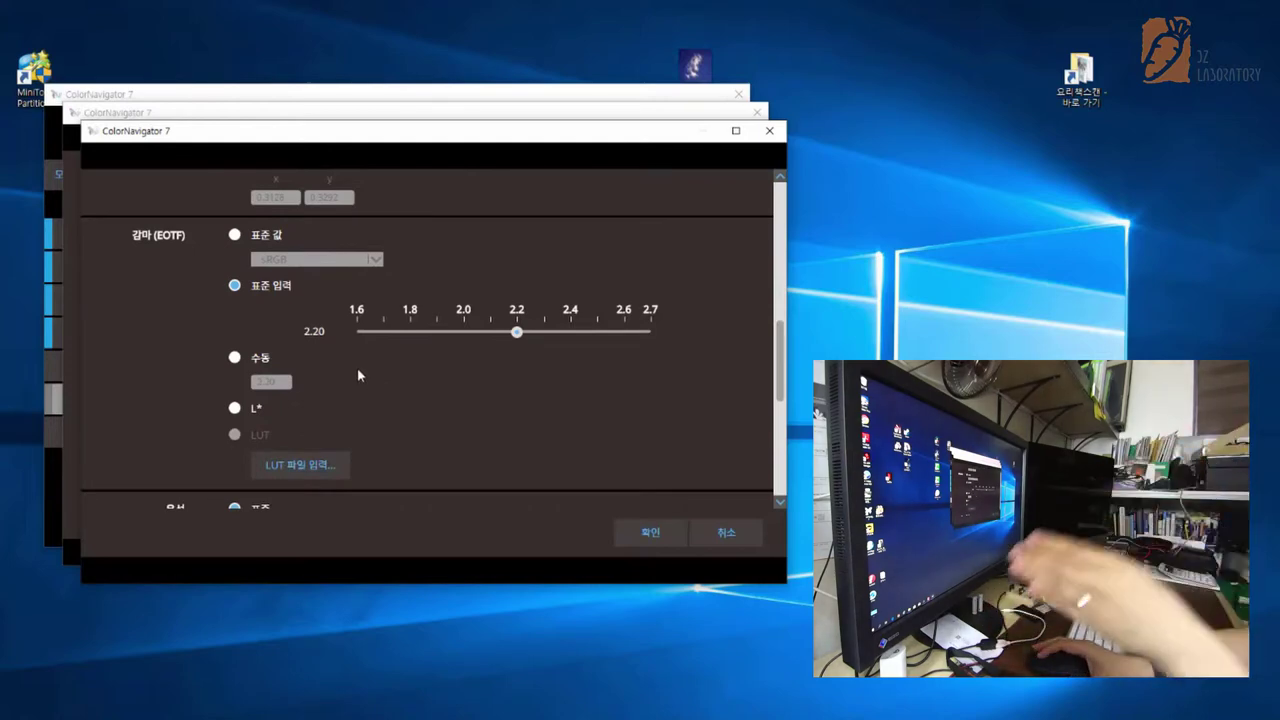
left_click(233, 236)
left_click(301, 260)
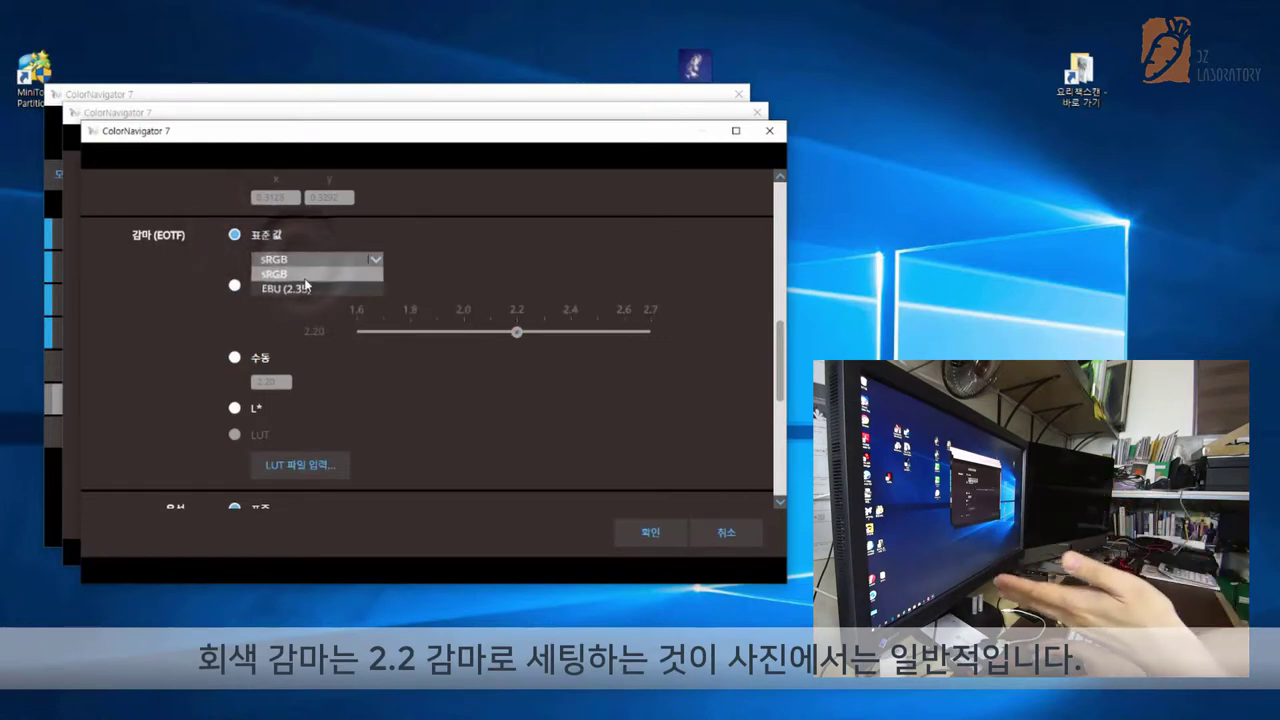
scroll(320, 286, "down", 1)
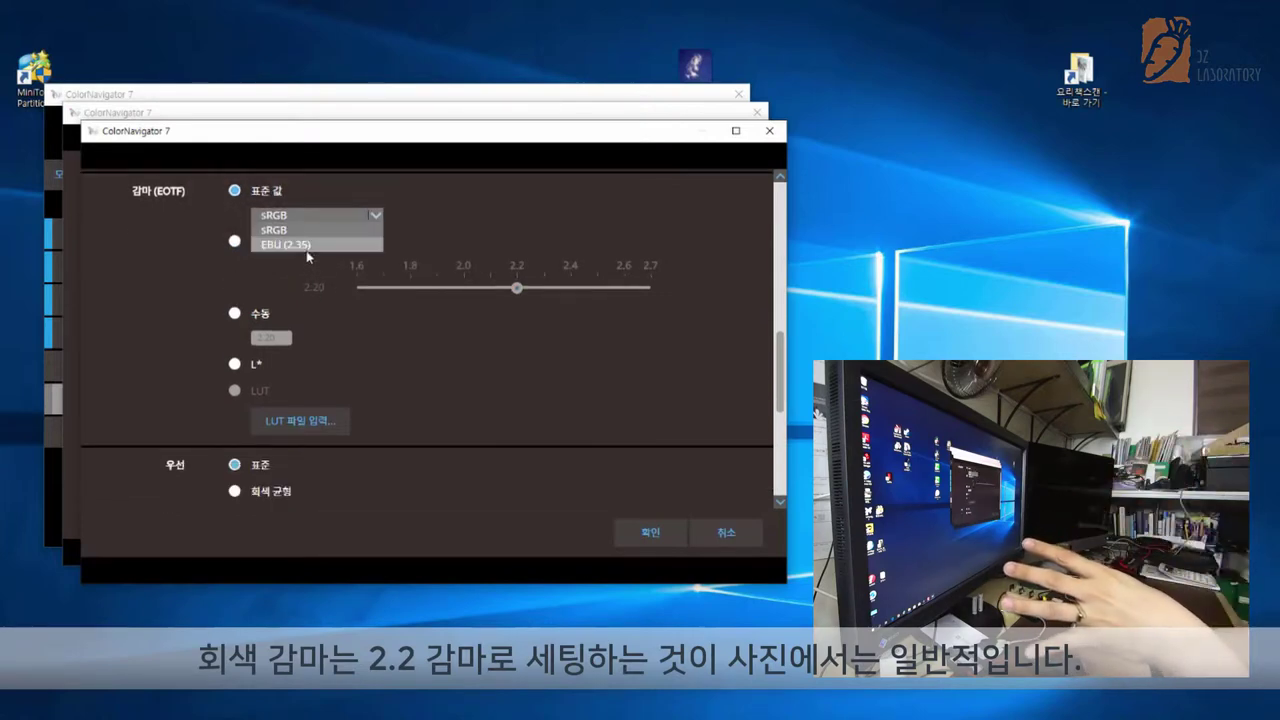
scroll(238, 327, "up", 1)
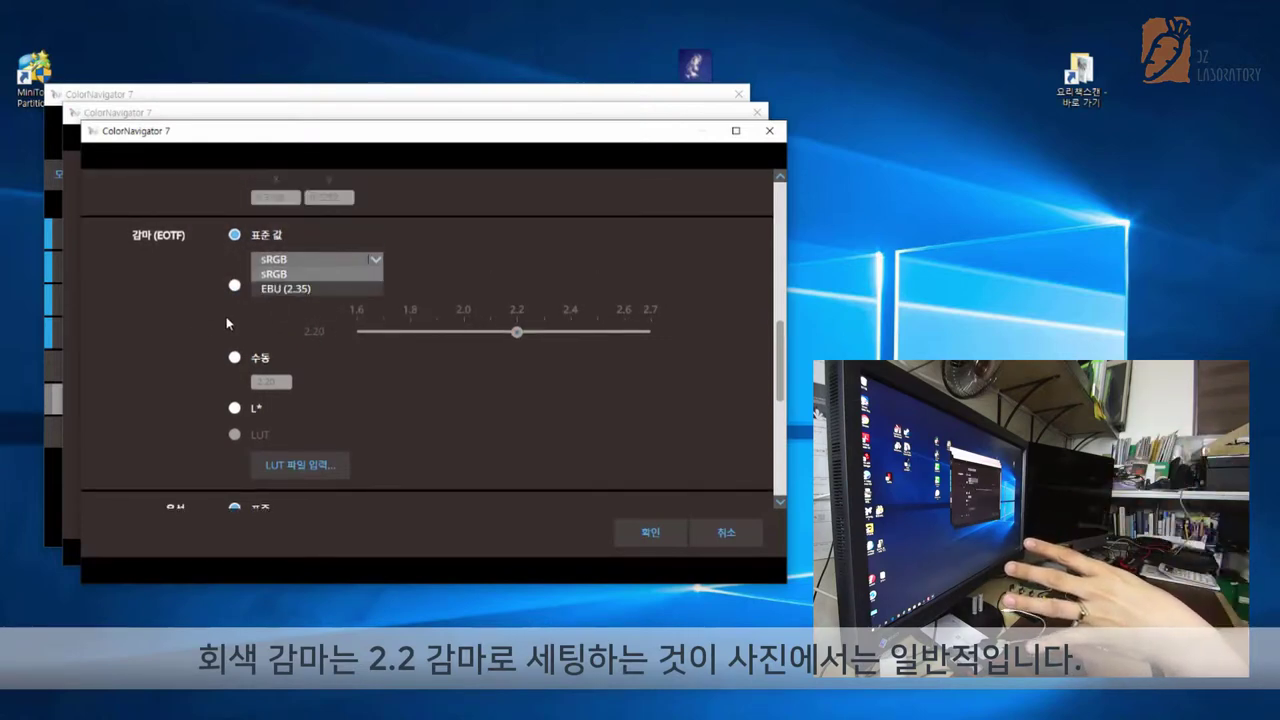
left_click(290, 289)
left_click(300, 260)
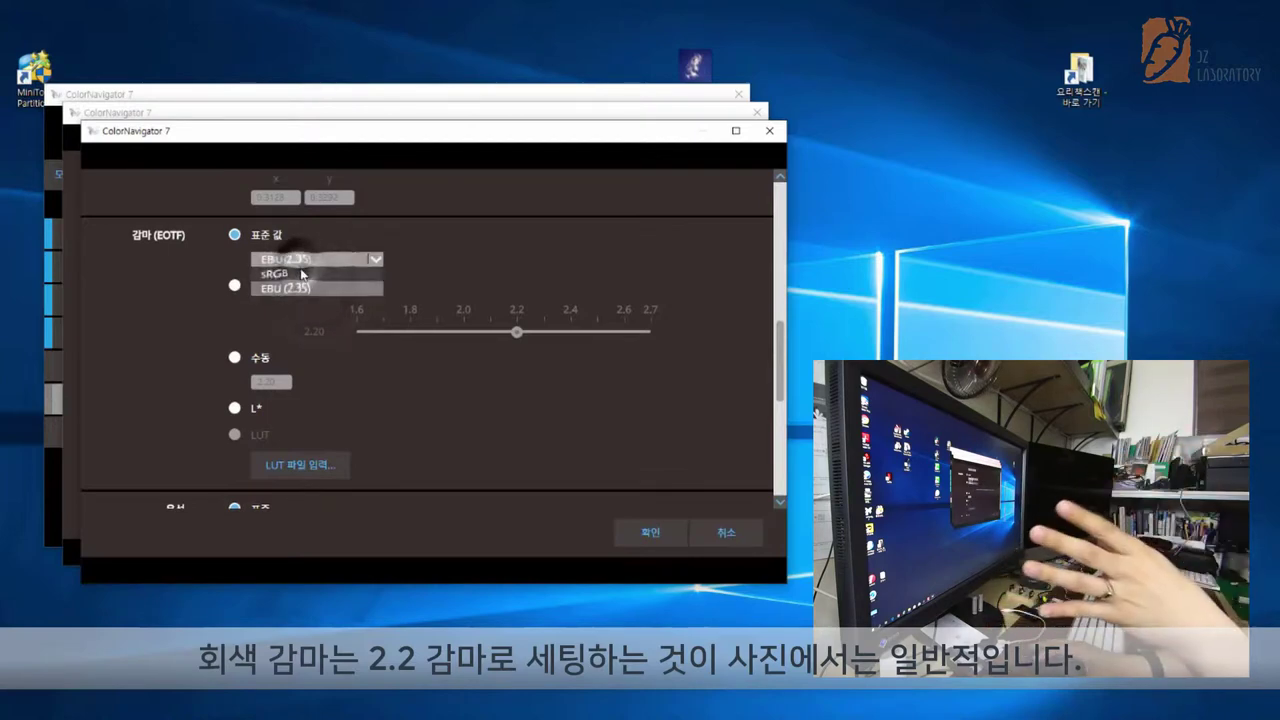
left_click(299, 273)
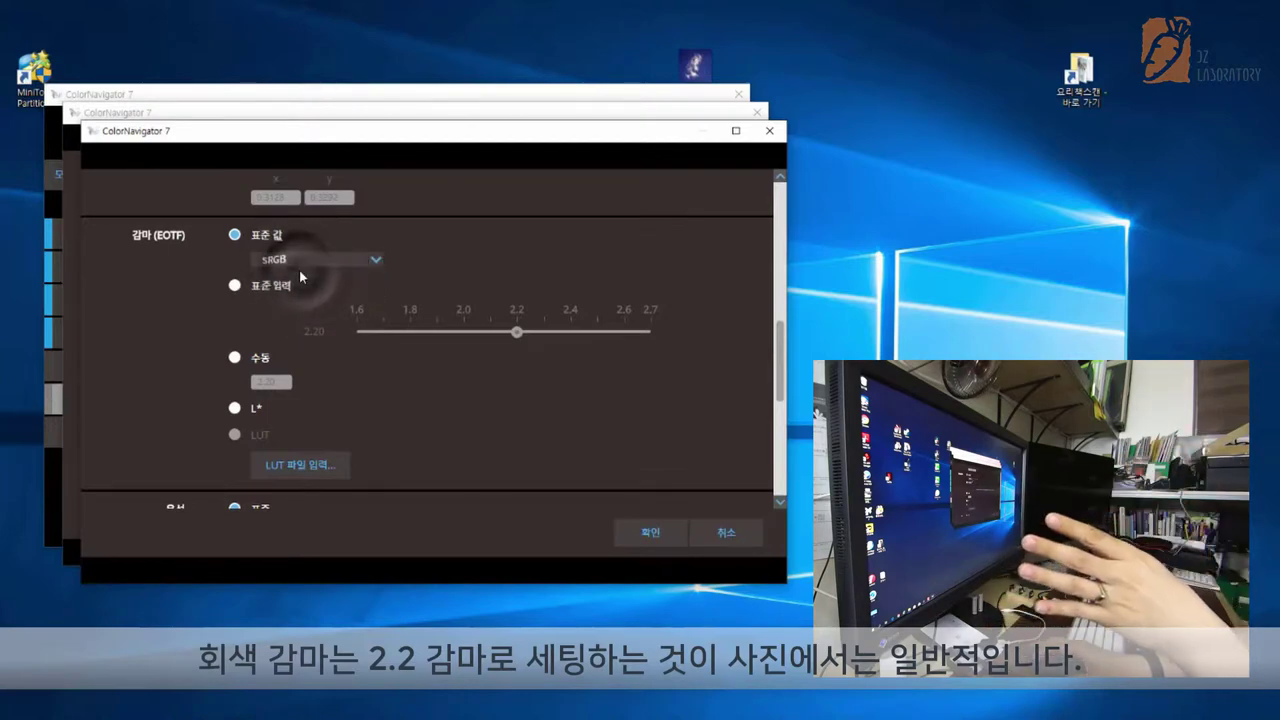
left_click(234, 286)
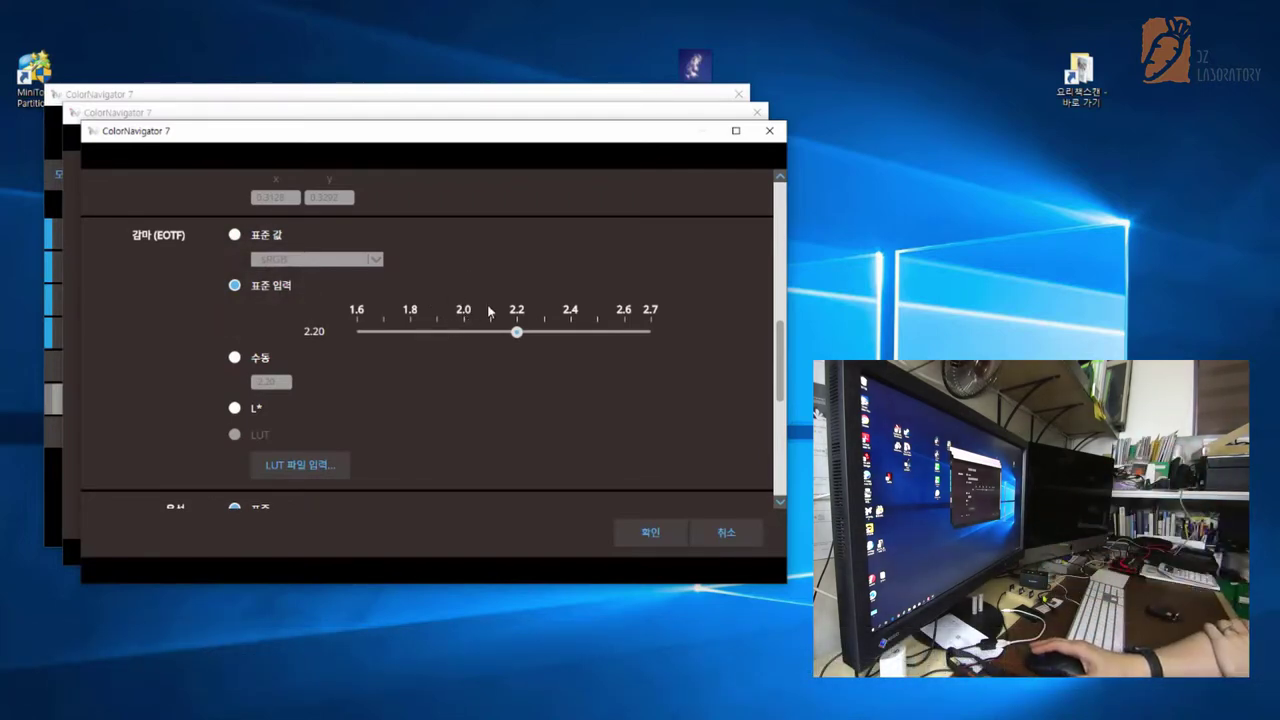
Step: Set the target's priority (우선) to gray balance (회색 균형)
scroll(507, 302, "down", 1)
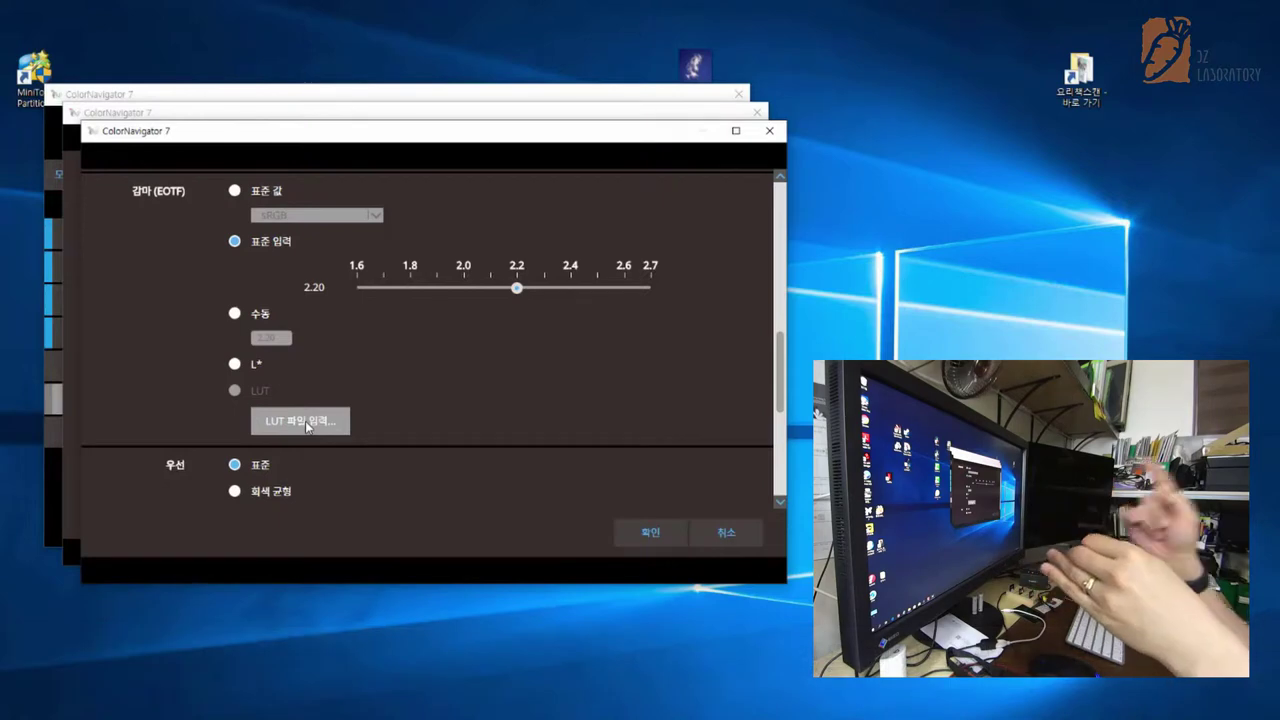
scroll(360, 415, "down", 2)
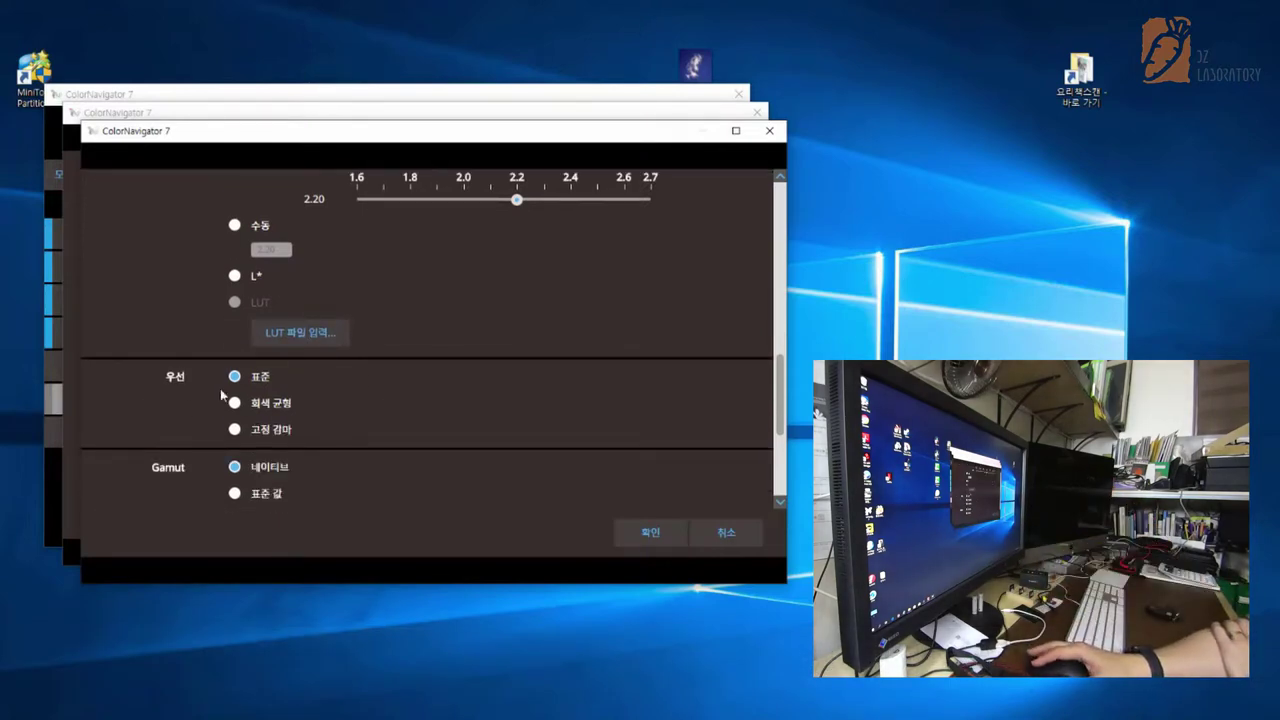
scroll(240, 370, "down", 1)
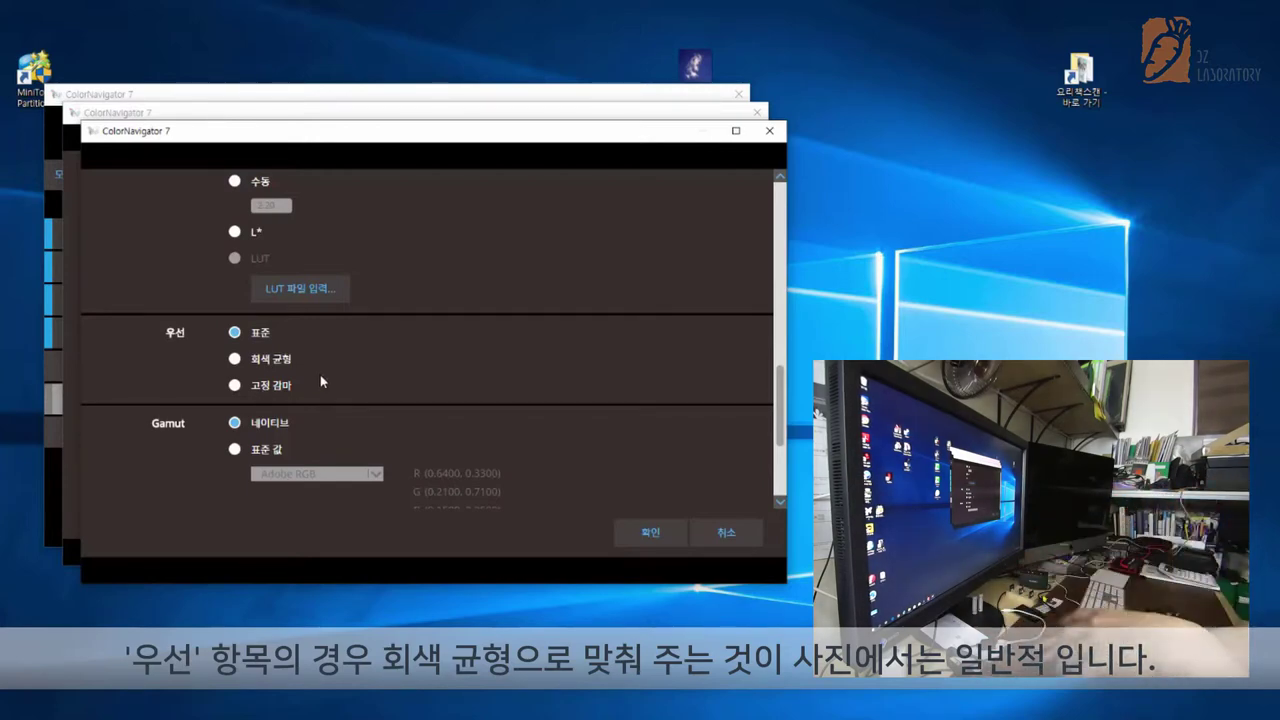
left_click(235, 359)
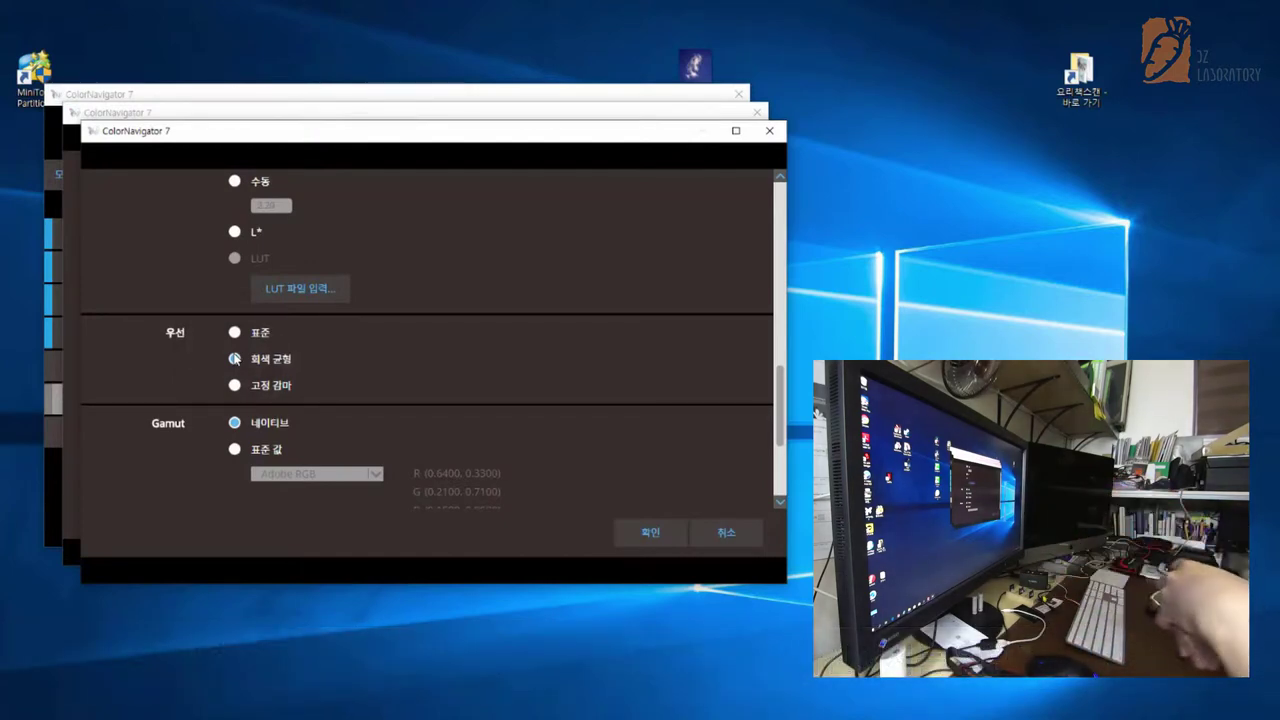
scroll(385, 368, "down", 2)
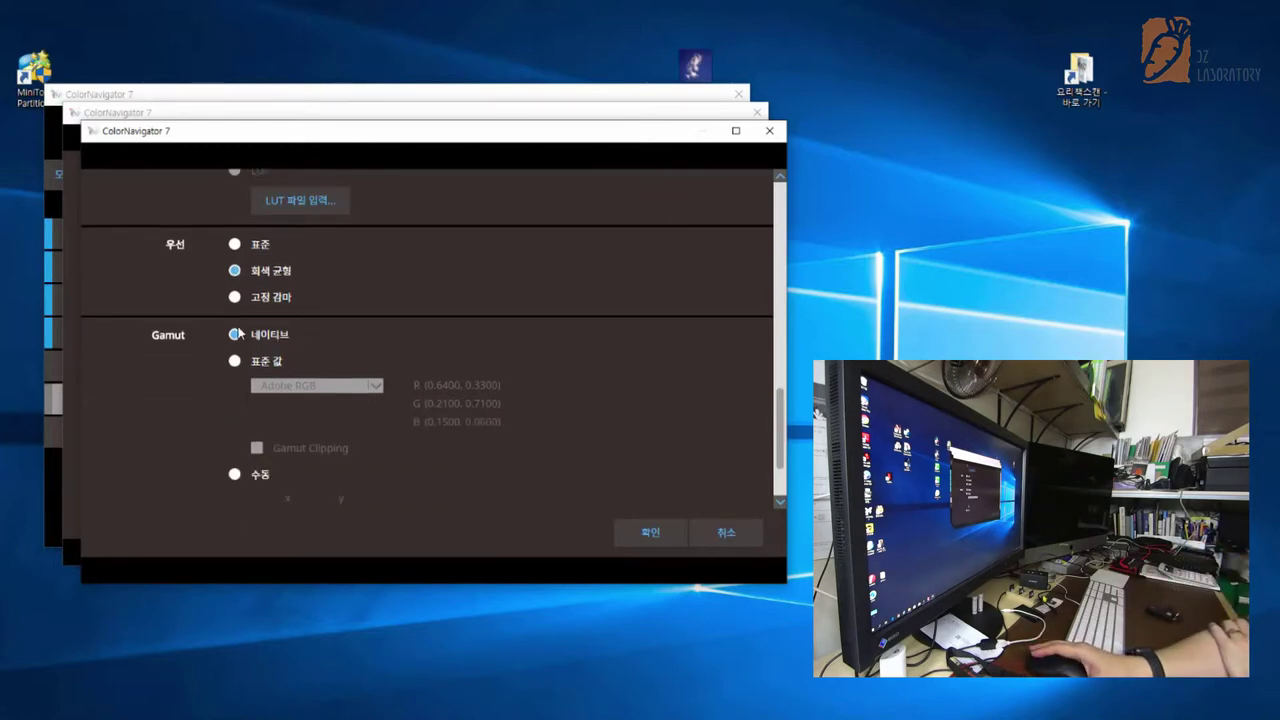
Step: Try the sRGB and BT.709 standard values for the gamut, and return it to native (네이티브)
scroll(192, 314, "down", 1)
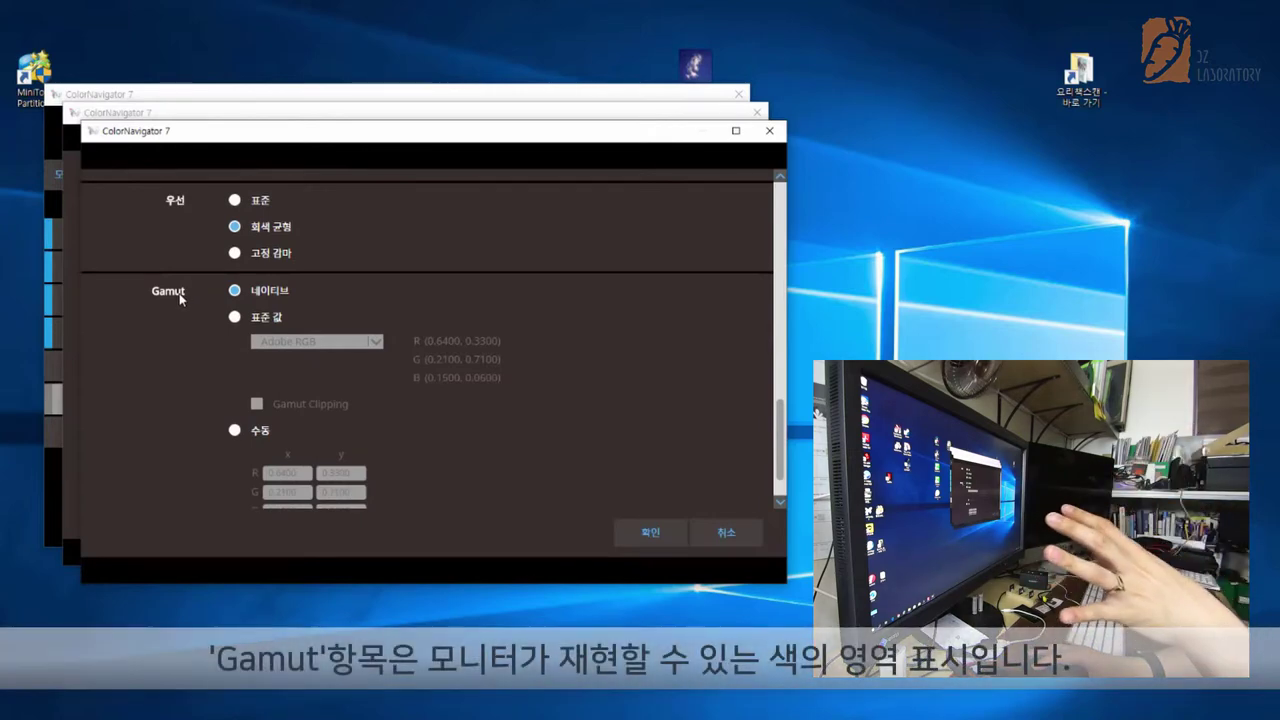
left_click(236, 318)
left_click(302, 342)
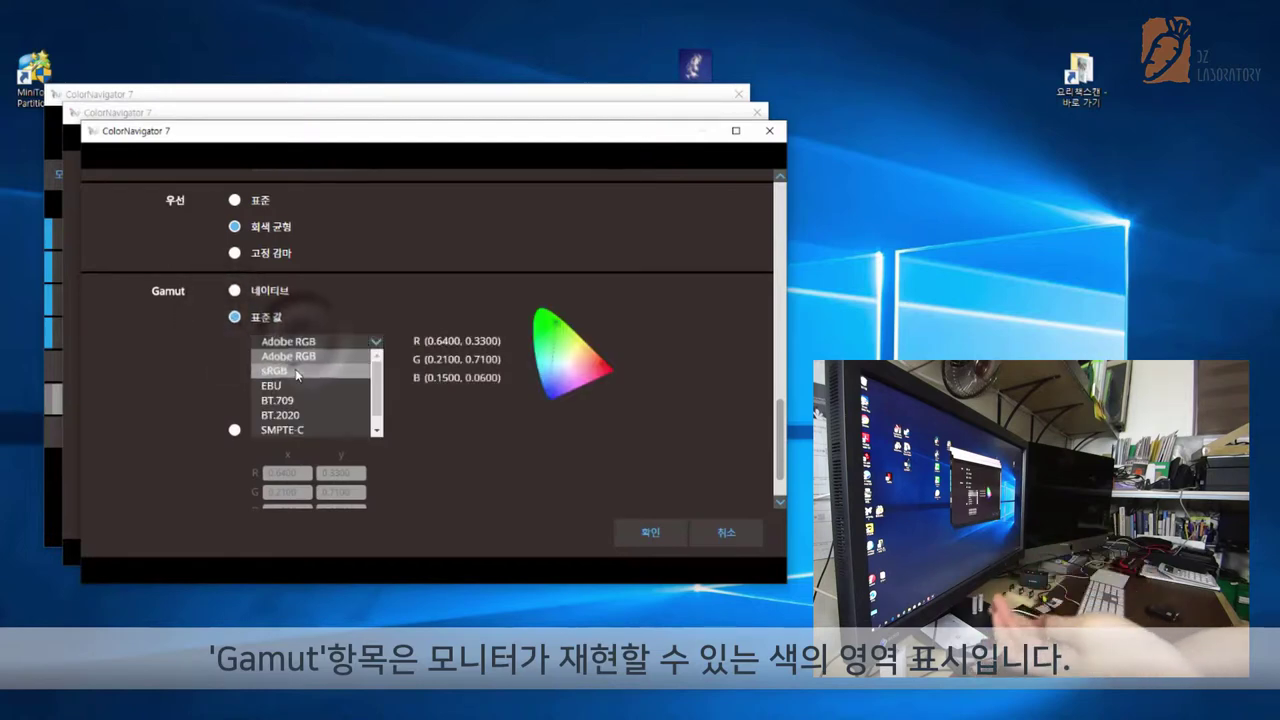
left_click(296, 371)
left_click(314, 340)
scroll(313, 400, "down", 2)
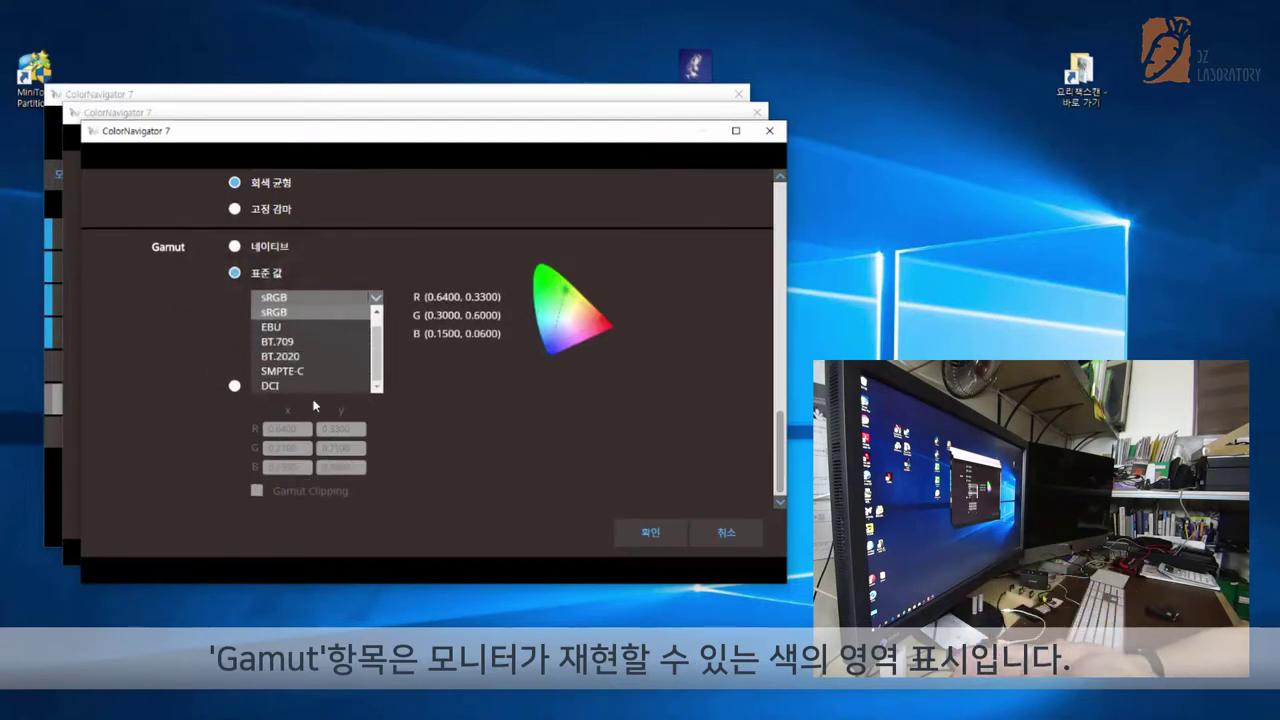
scroll(306, 383, "up", 1)
scroll(303, 380, "up", 1)
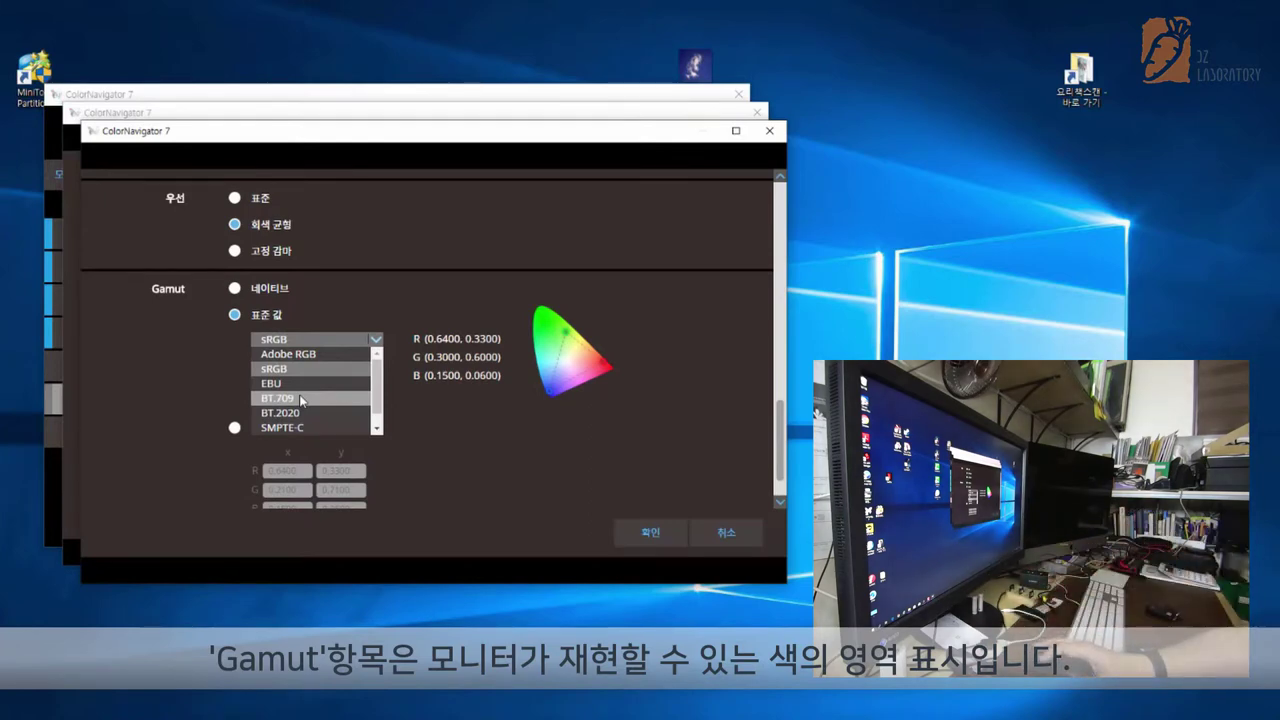
left_click(301, 400)
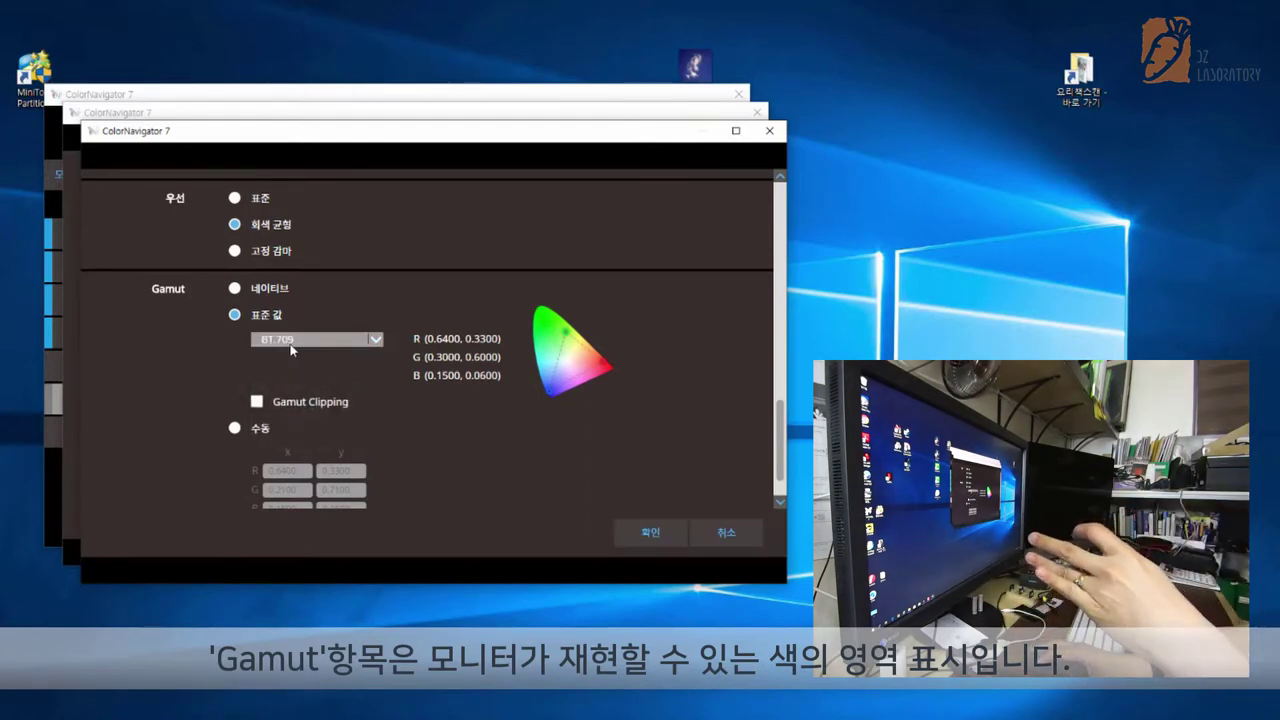
left_click(236, 289)
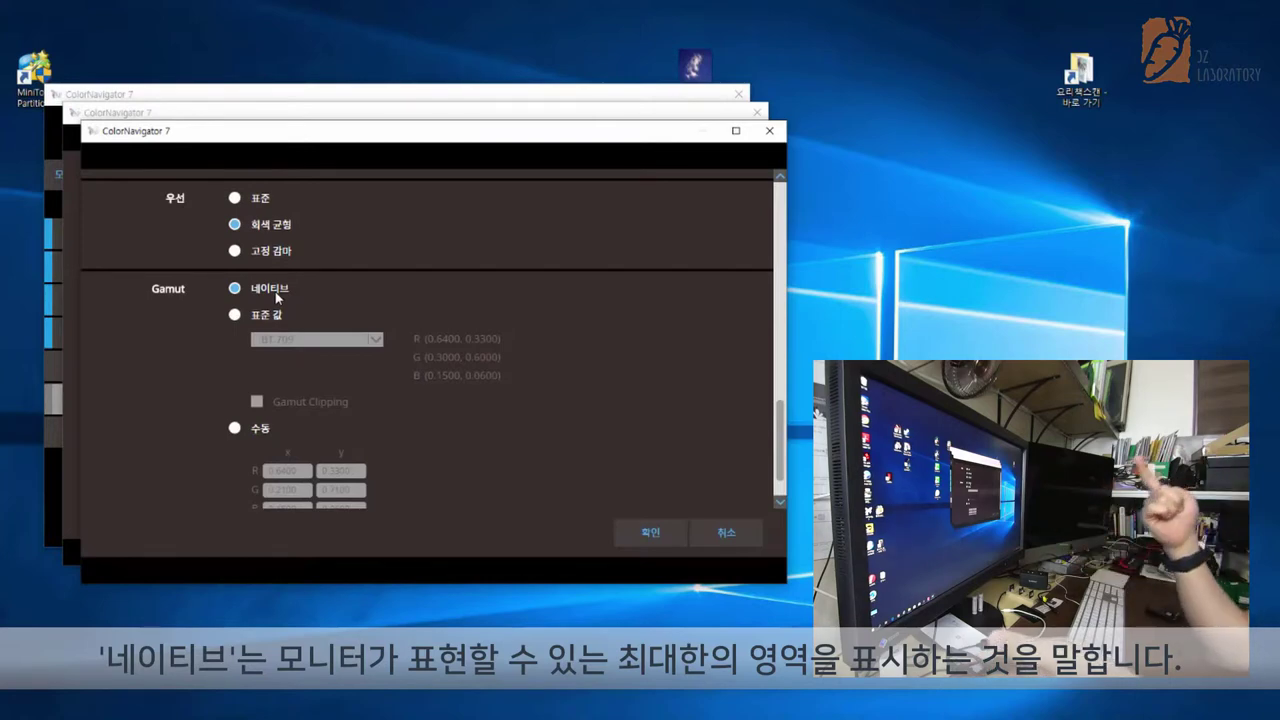
Step: Review the 모니터네이티브 target's settings, save the target, and close the target management window
scroll(421, 403, "down", 1)
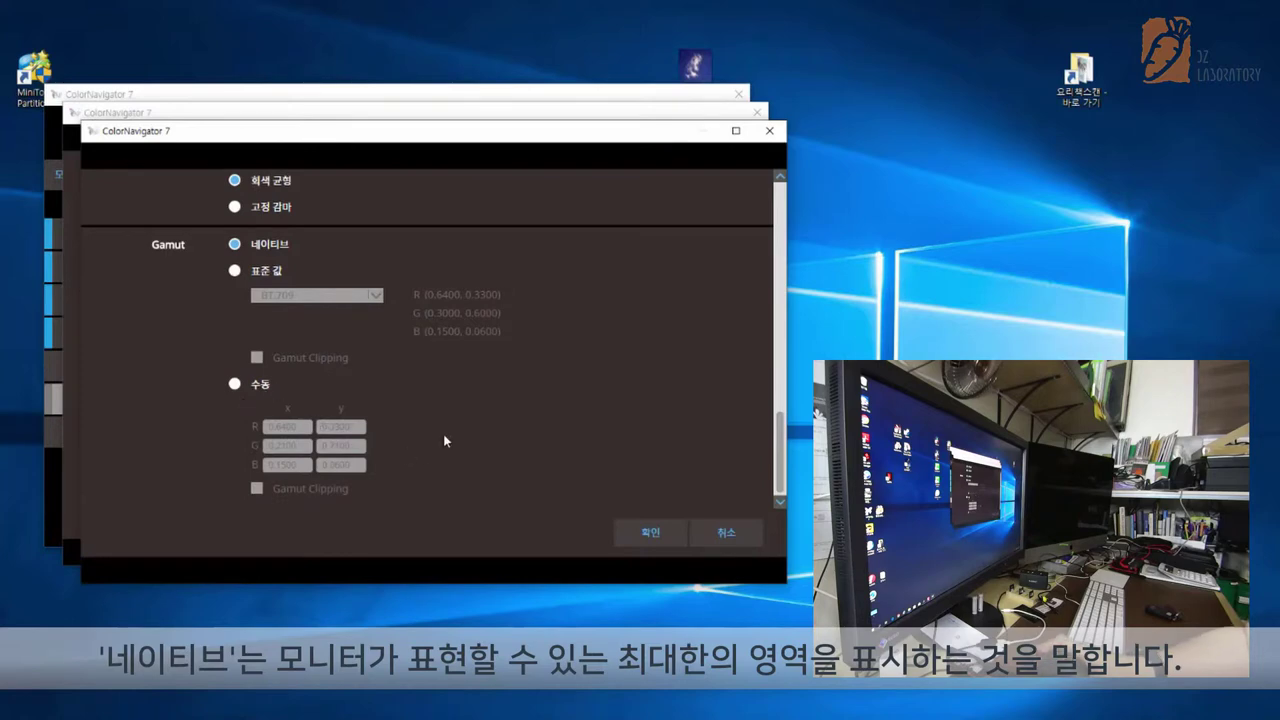
scroll(446, 440, "up", 15)
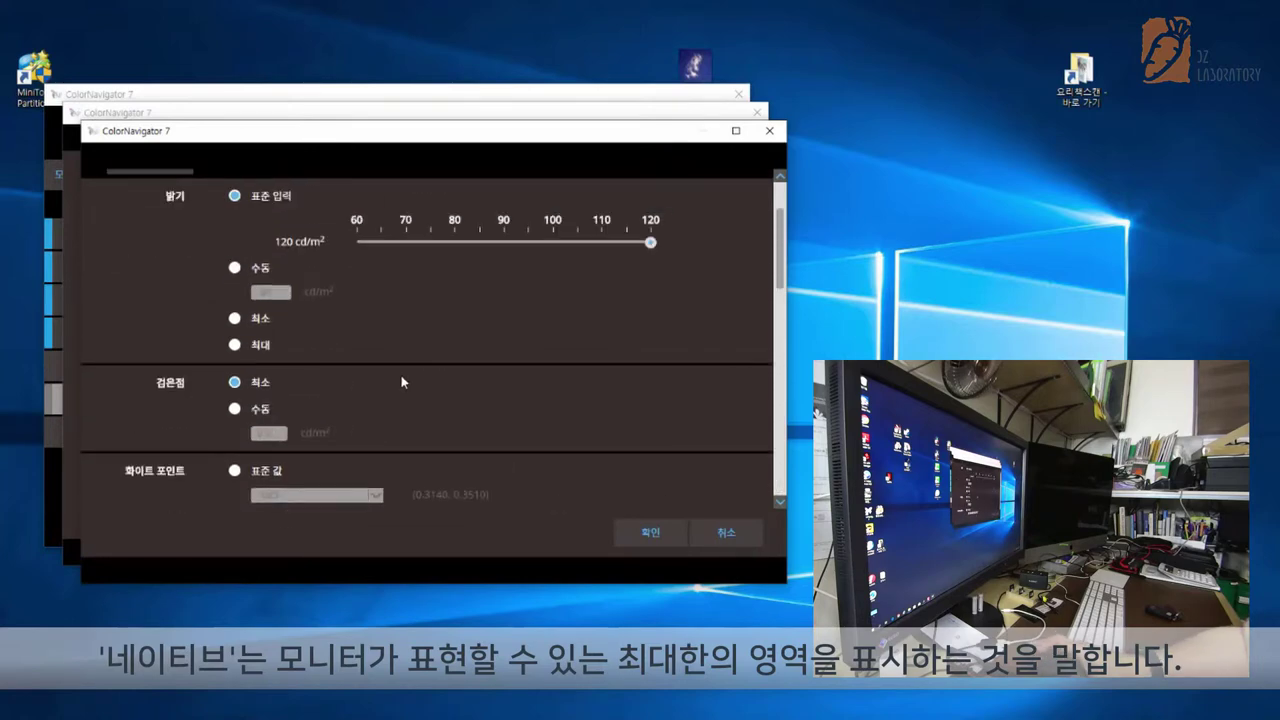
scroll(394, 377, "up", 2)
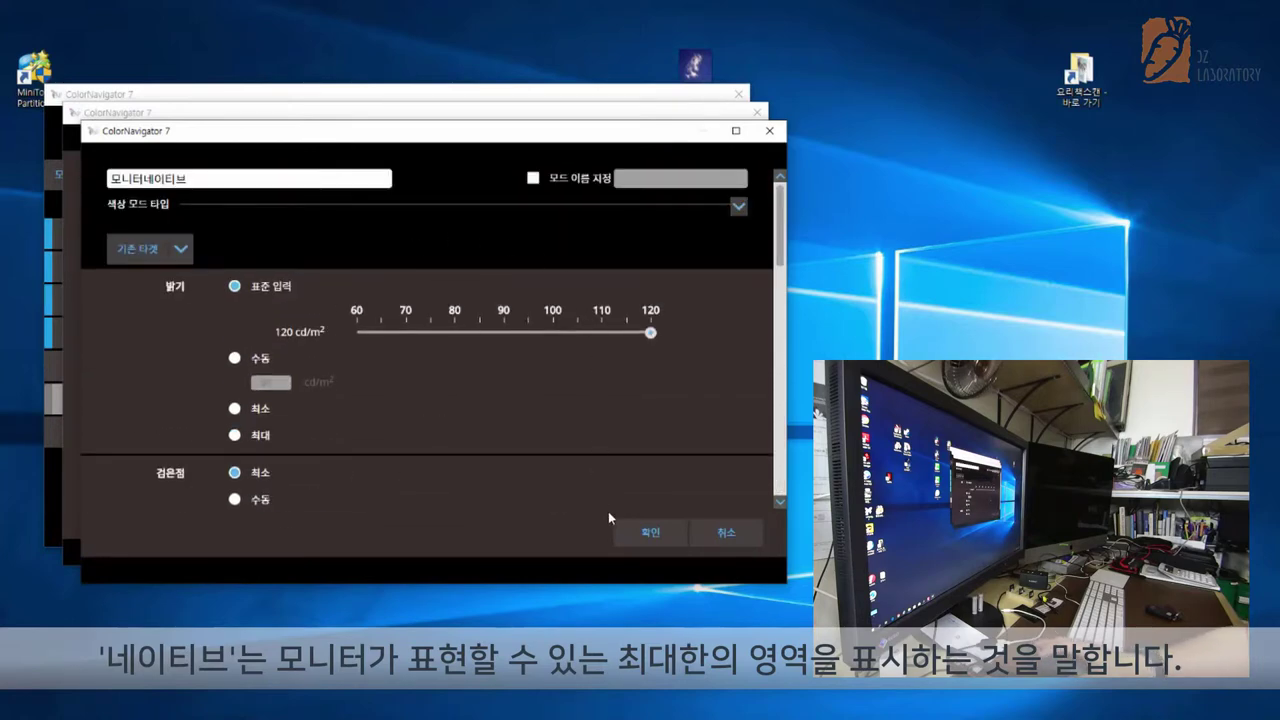
left_click(659, 533)
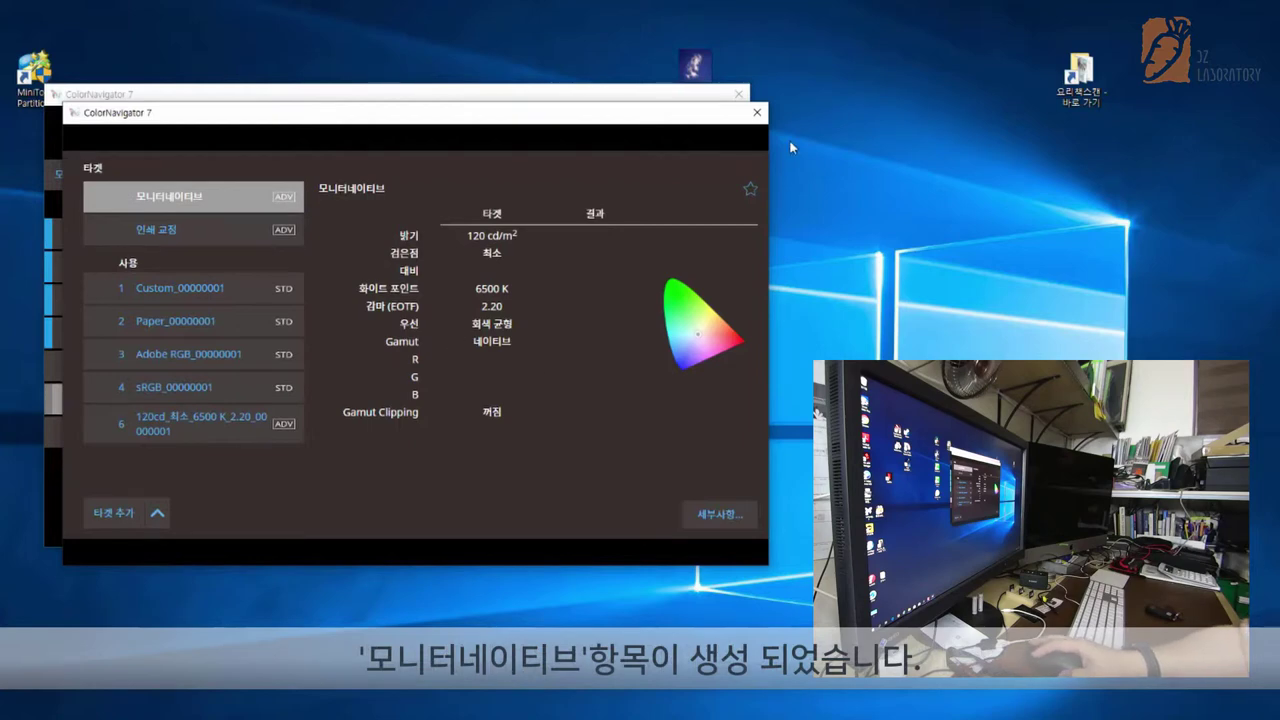
left_click(757, 112)
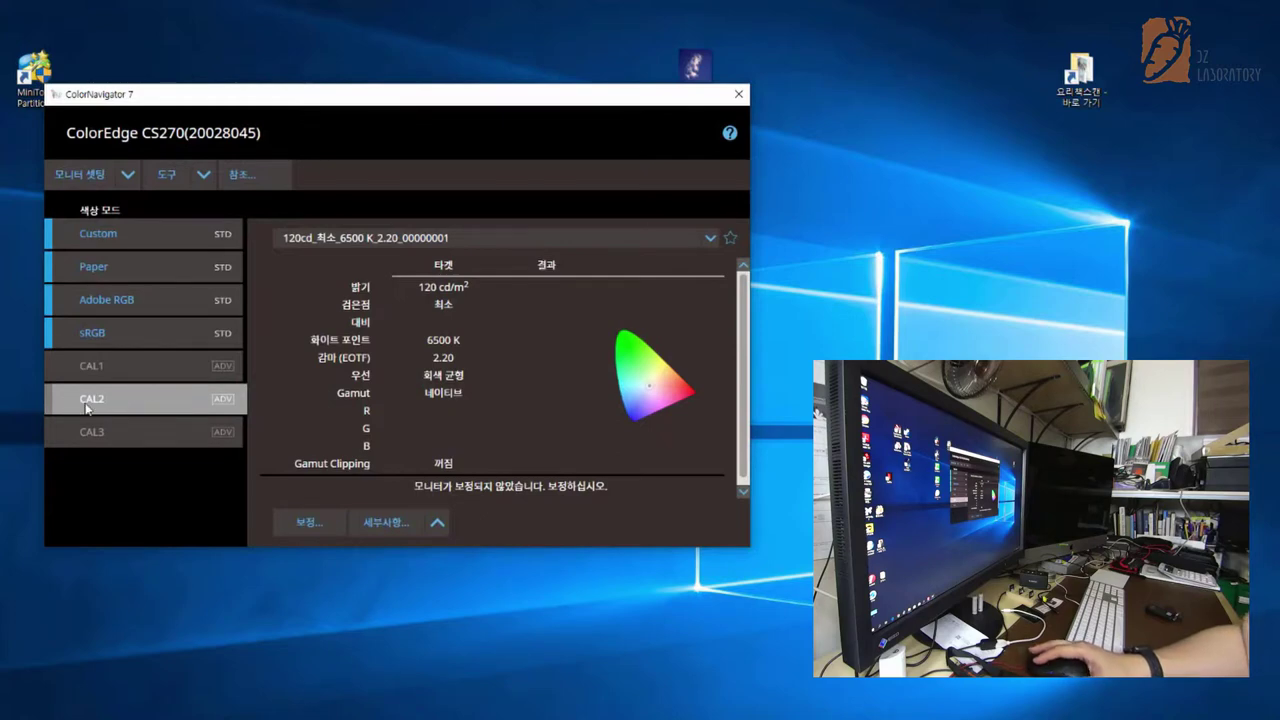
Step: Assign the 모니터네이티브 target to the CAL2 color mode
left_click(199, 390)
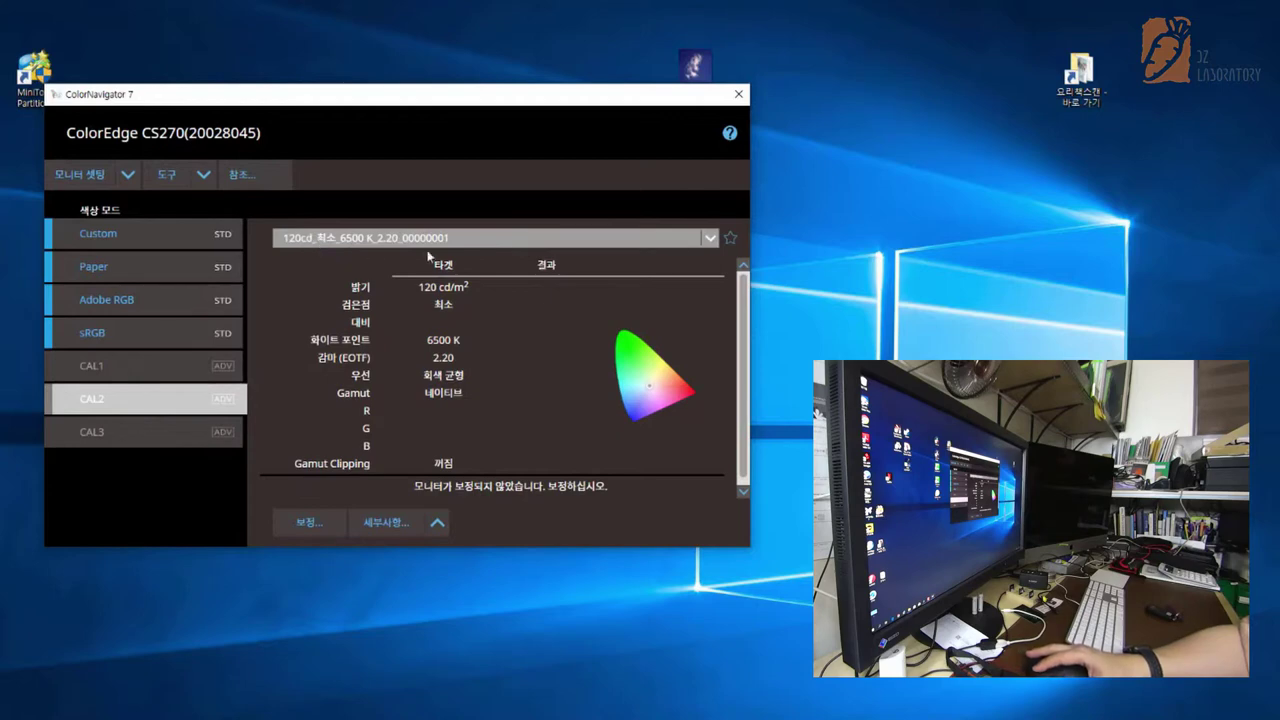
left_click(710, 237)
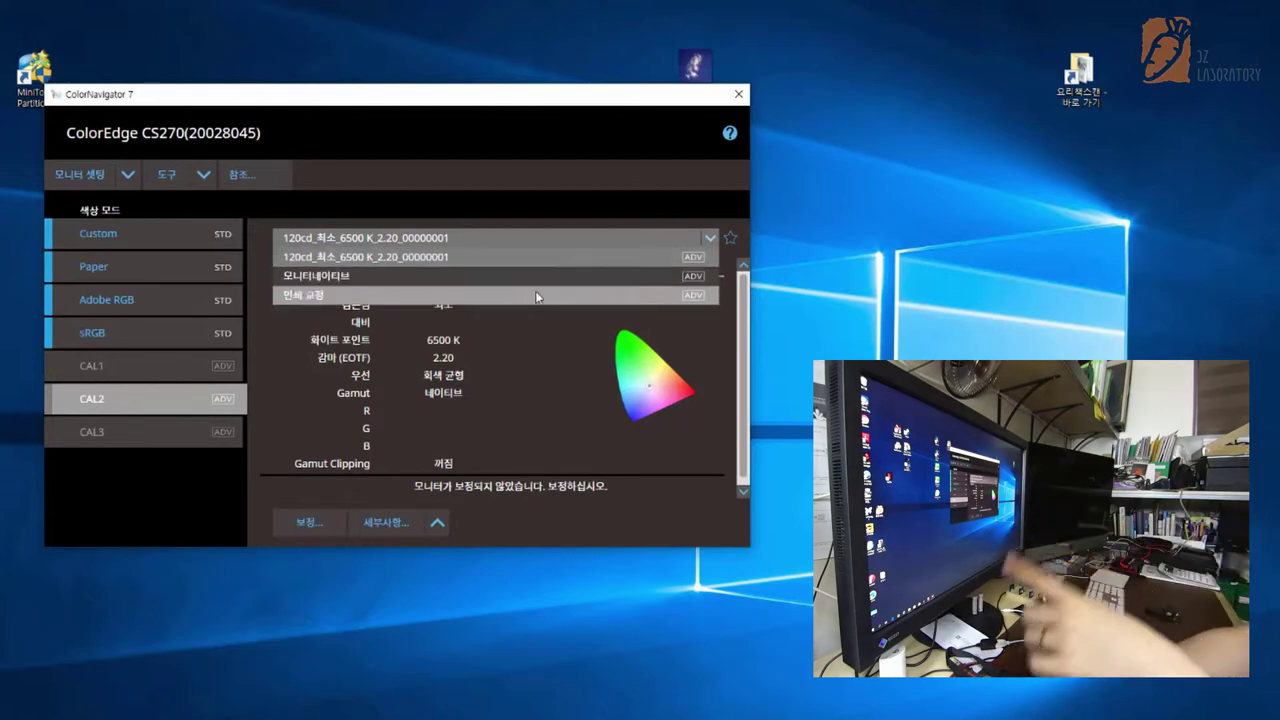
left_click(311, 280)
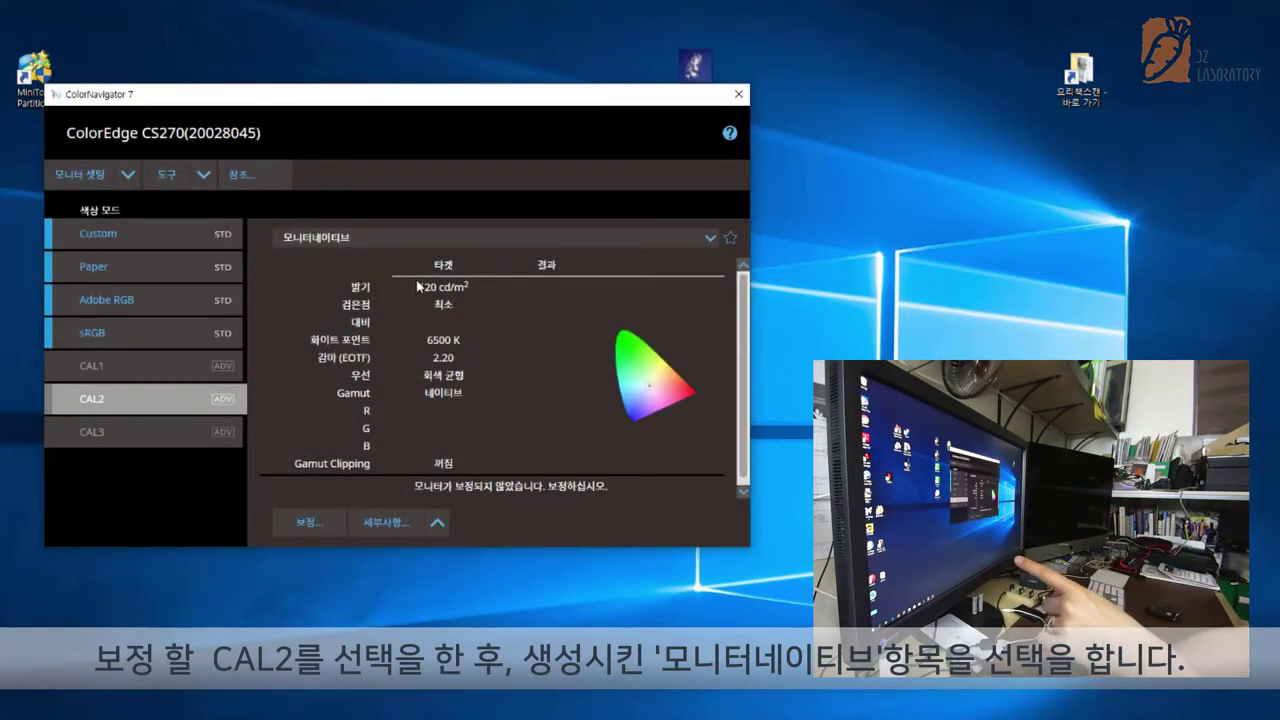
scroll(448, 360, "down", 1)
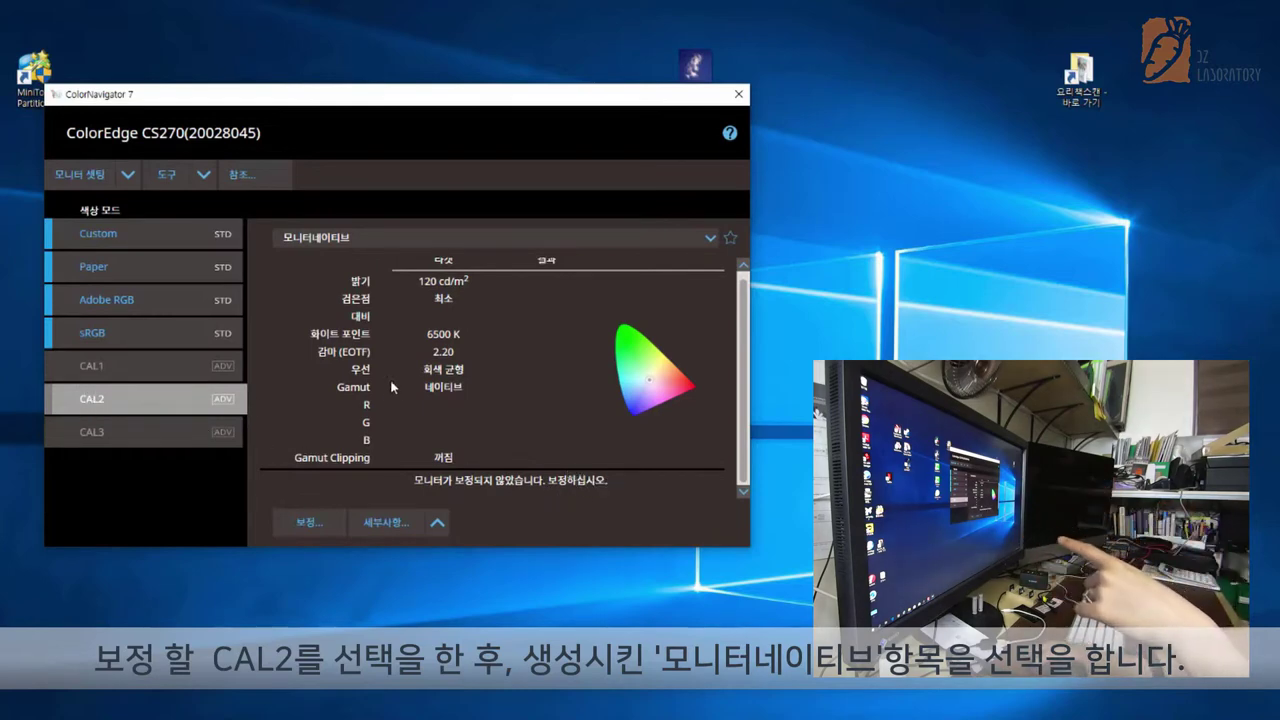
Step: Start calibrating CAL2 with the i1 Studio device, initializing the sensor and beginning the on-screen measurement
left_click(310, 522)
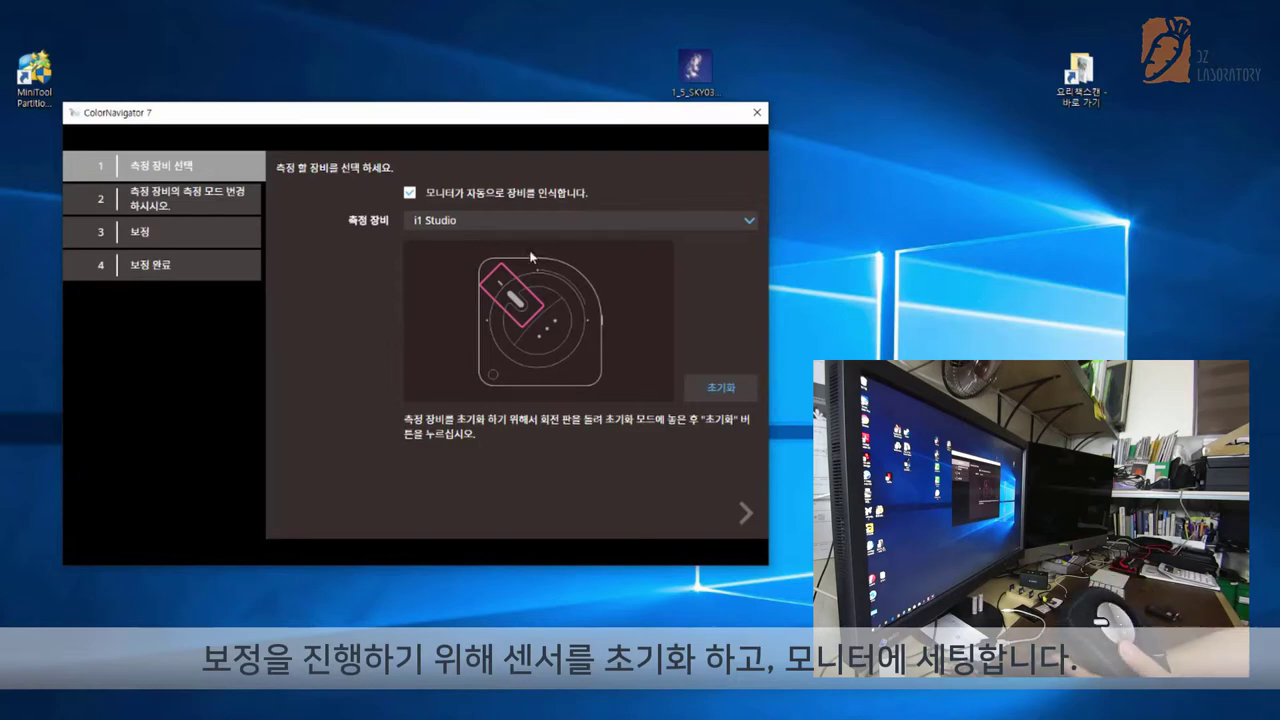
left_click(719, 390)
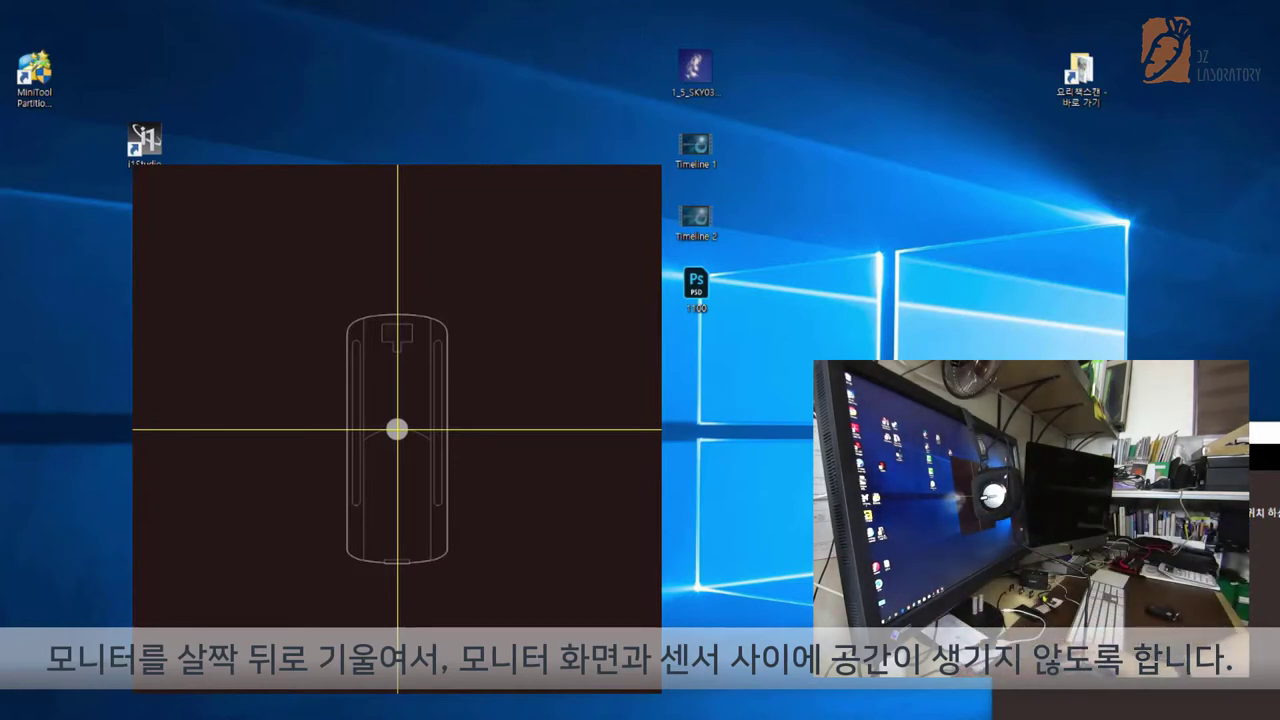
left_click(584, 412)
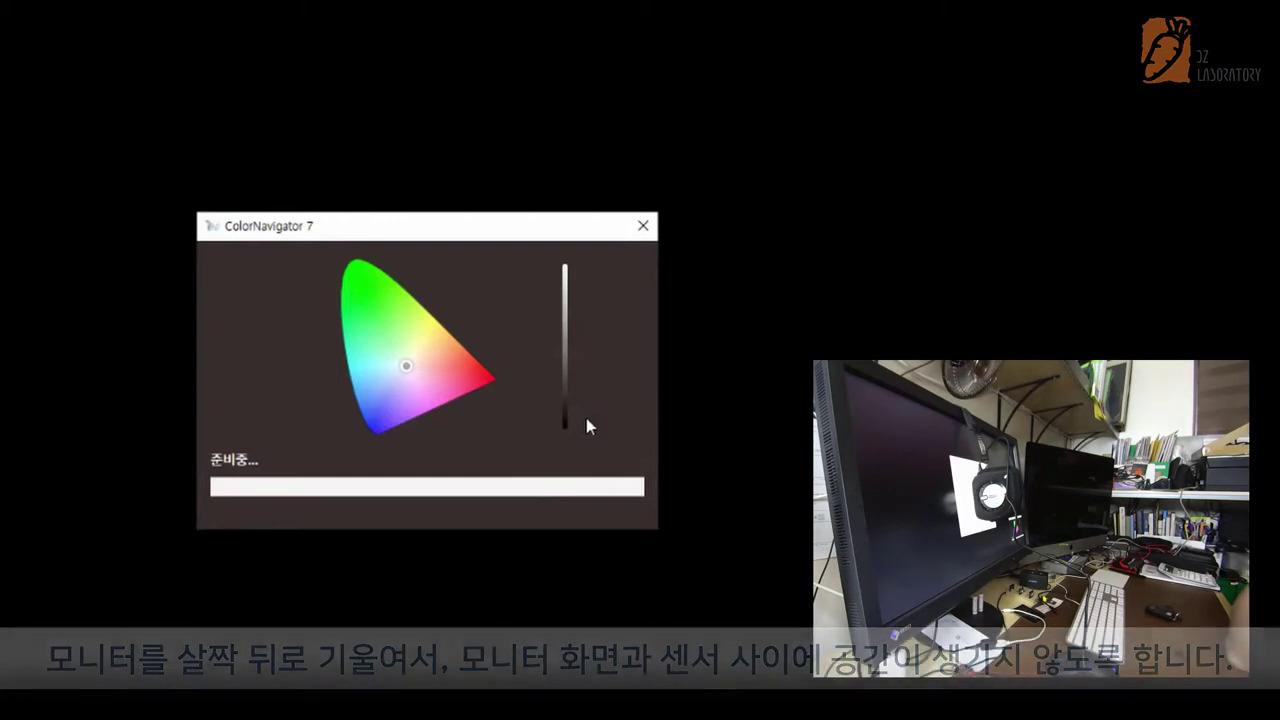